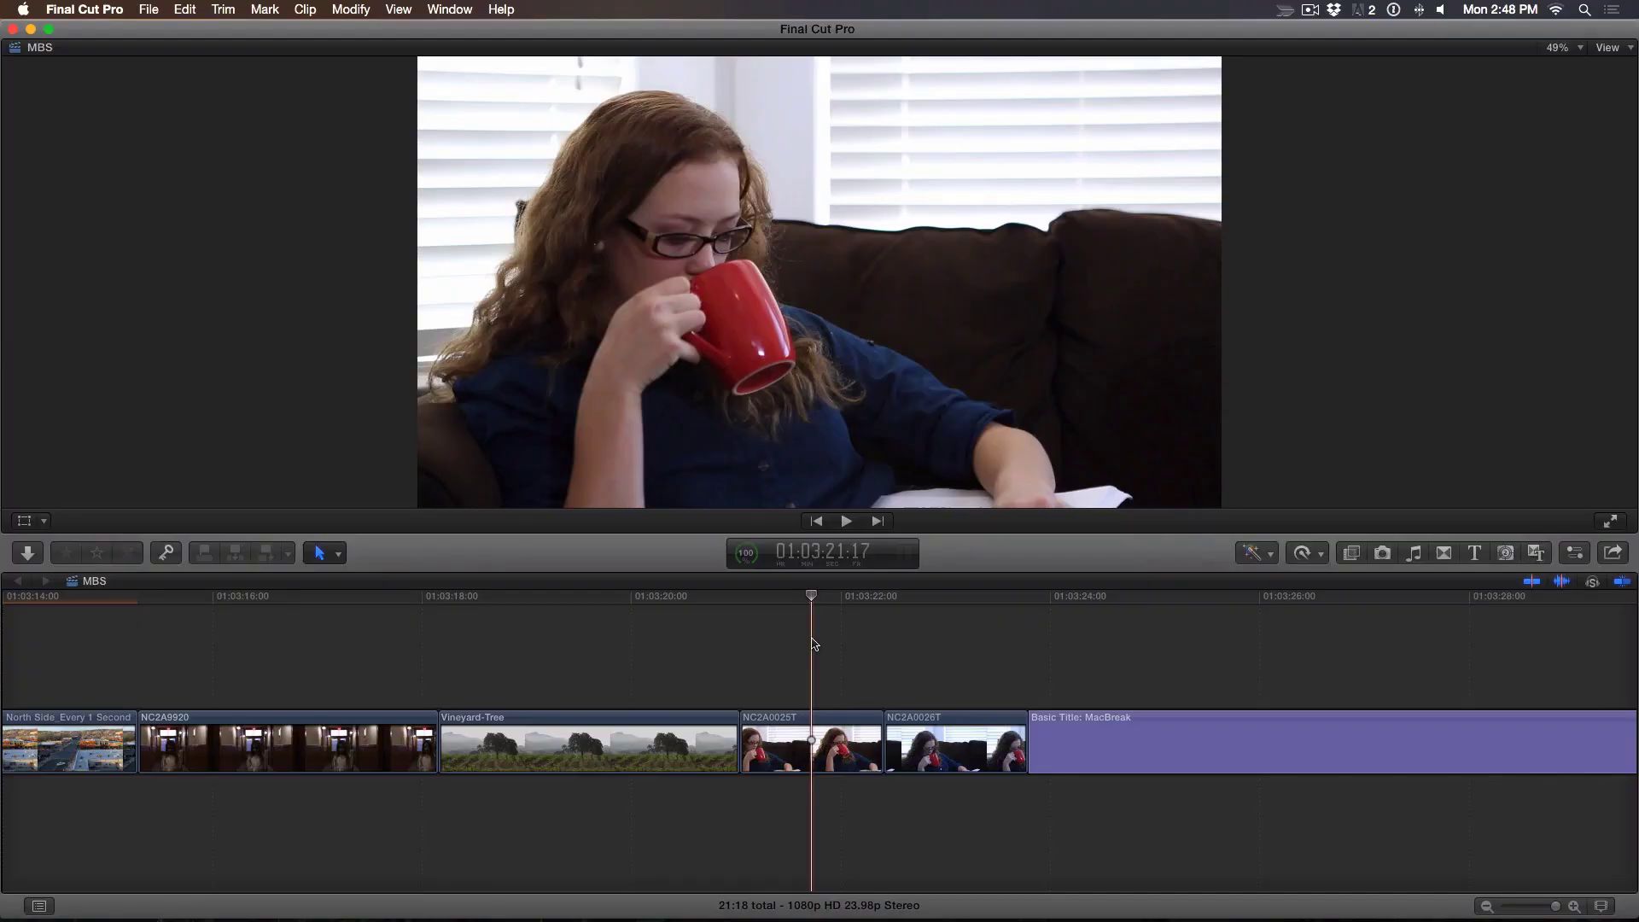
Open Video Scopes with Command+7, showing the luma waveform beside the coffee clip.
{"action": "key", "text": "super+7"}
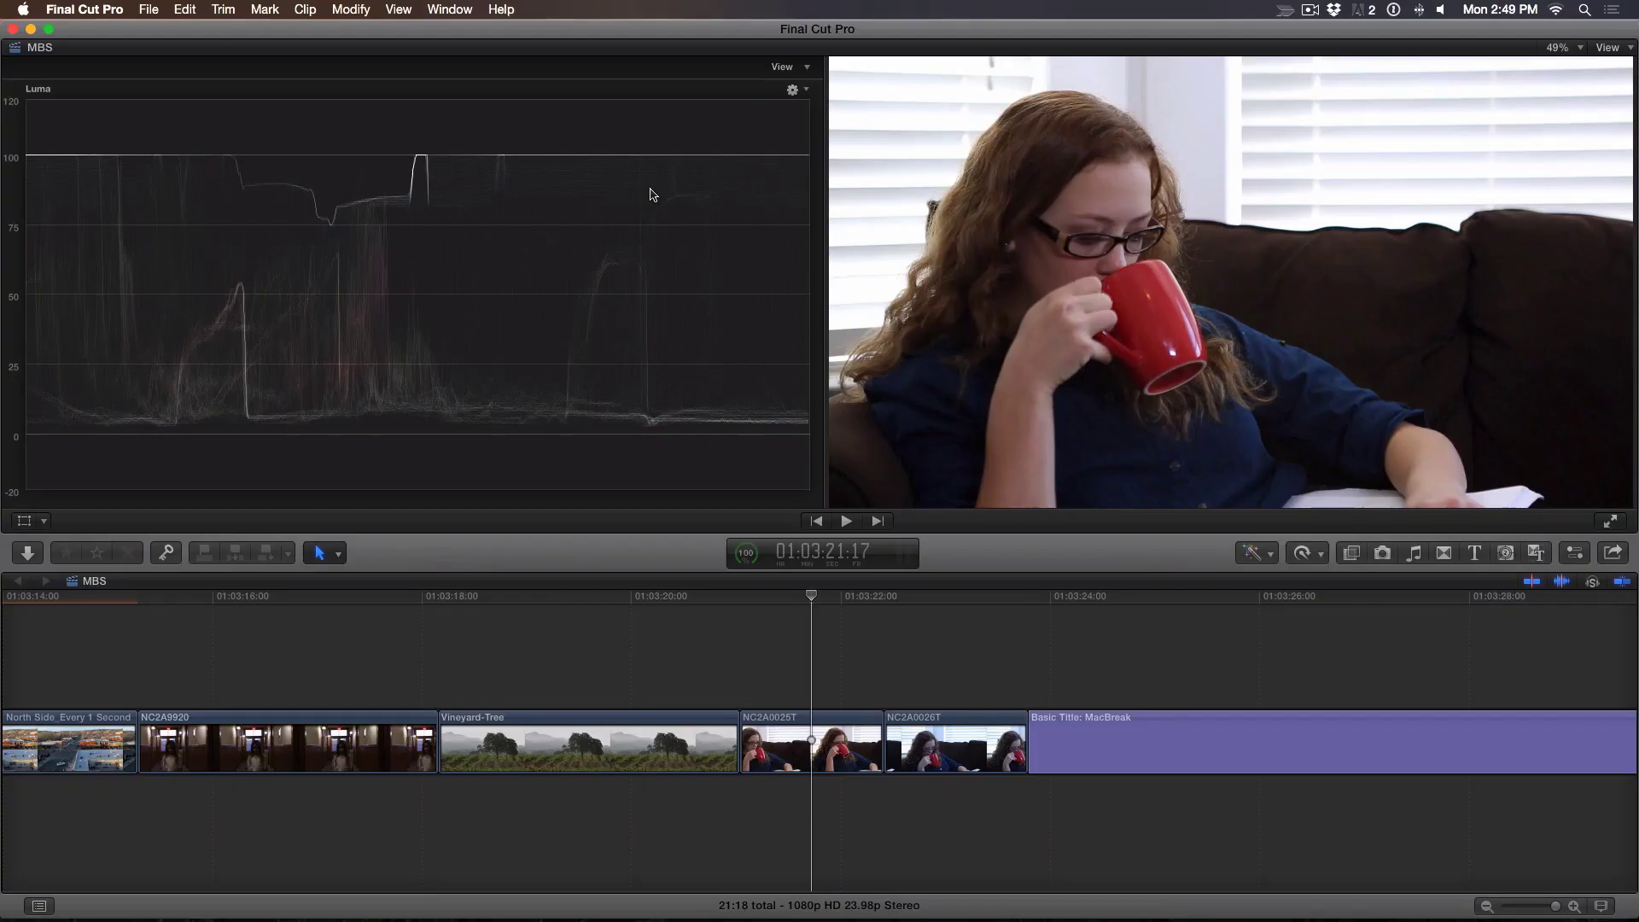
Drag the Color Correction effect from the Effects browser onto clip NC2A0025T.
{"action": "key", "text": "super+5"}
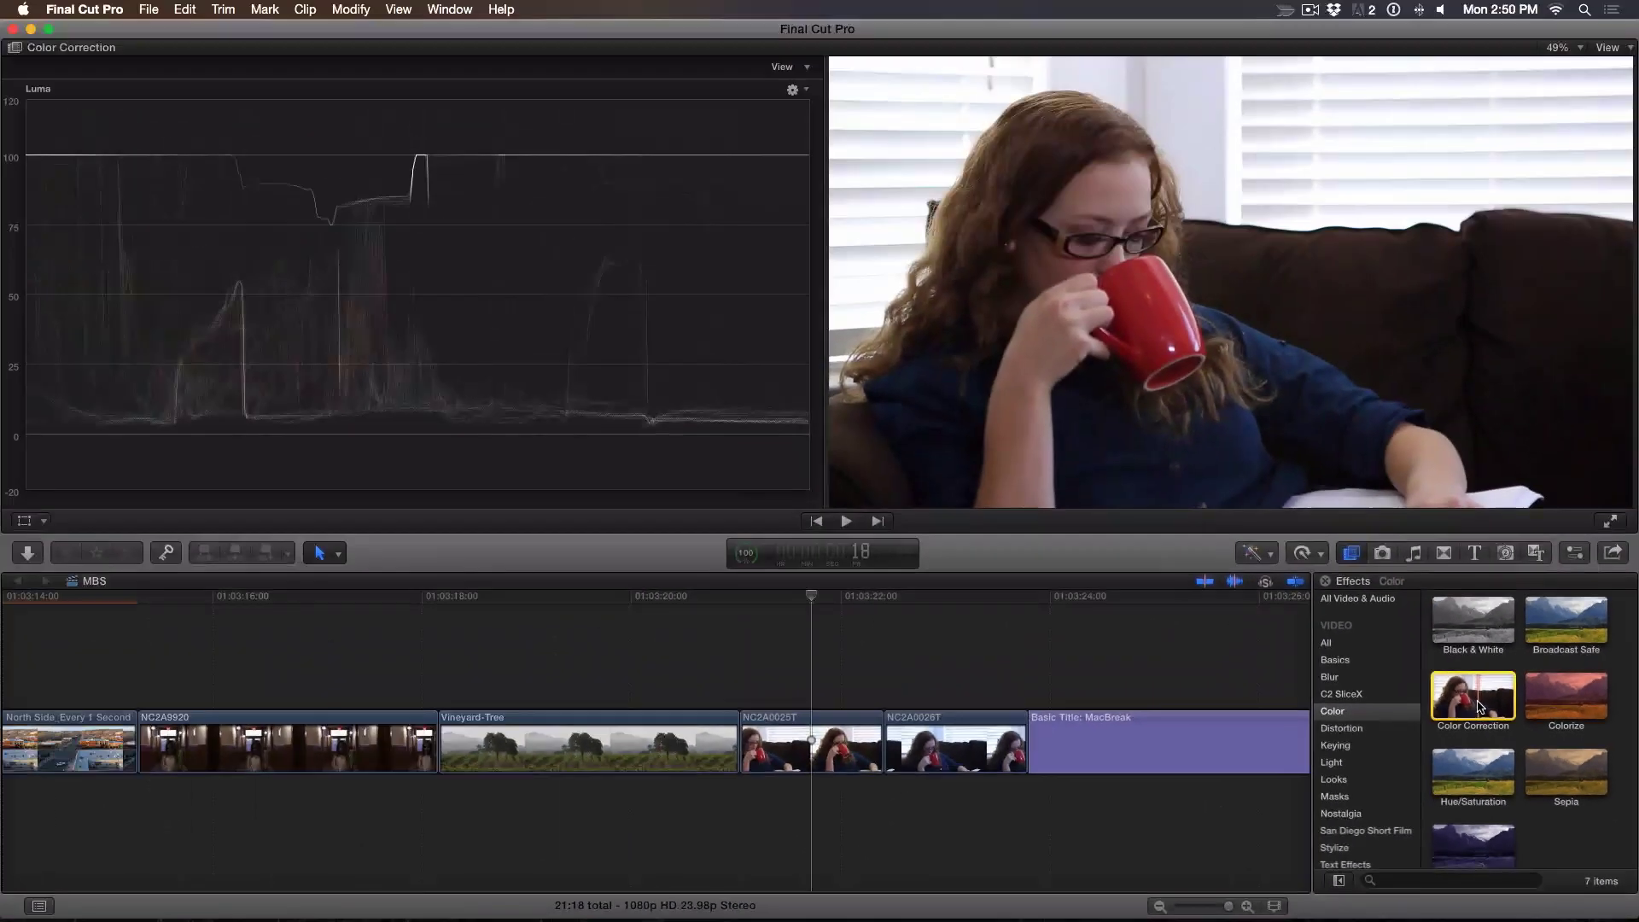
{"action": "mouse_move", "coordinate": [1473, 696]}
{"action": "left_mouse_down"}
{"action": "mouse_move", "coordinate": [933, 614]}
{"action": "mouse_move", "coordinate": [813, 755]}
{"action": "left_mouse_up"}
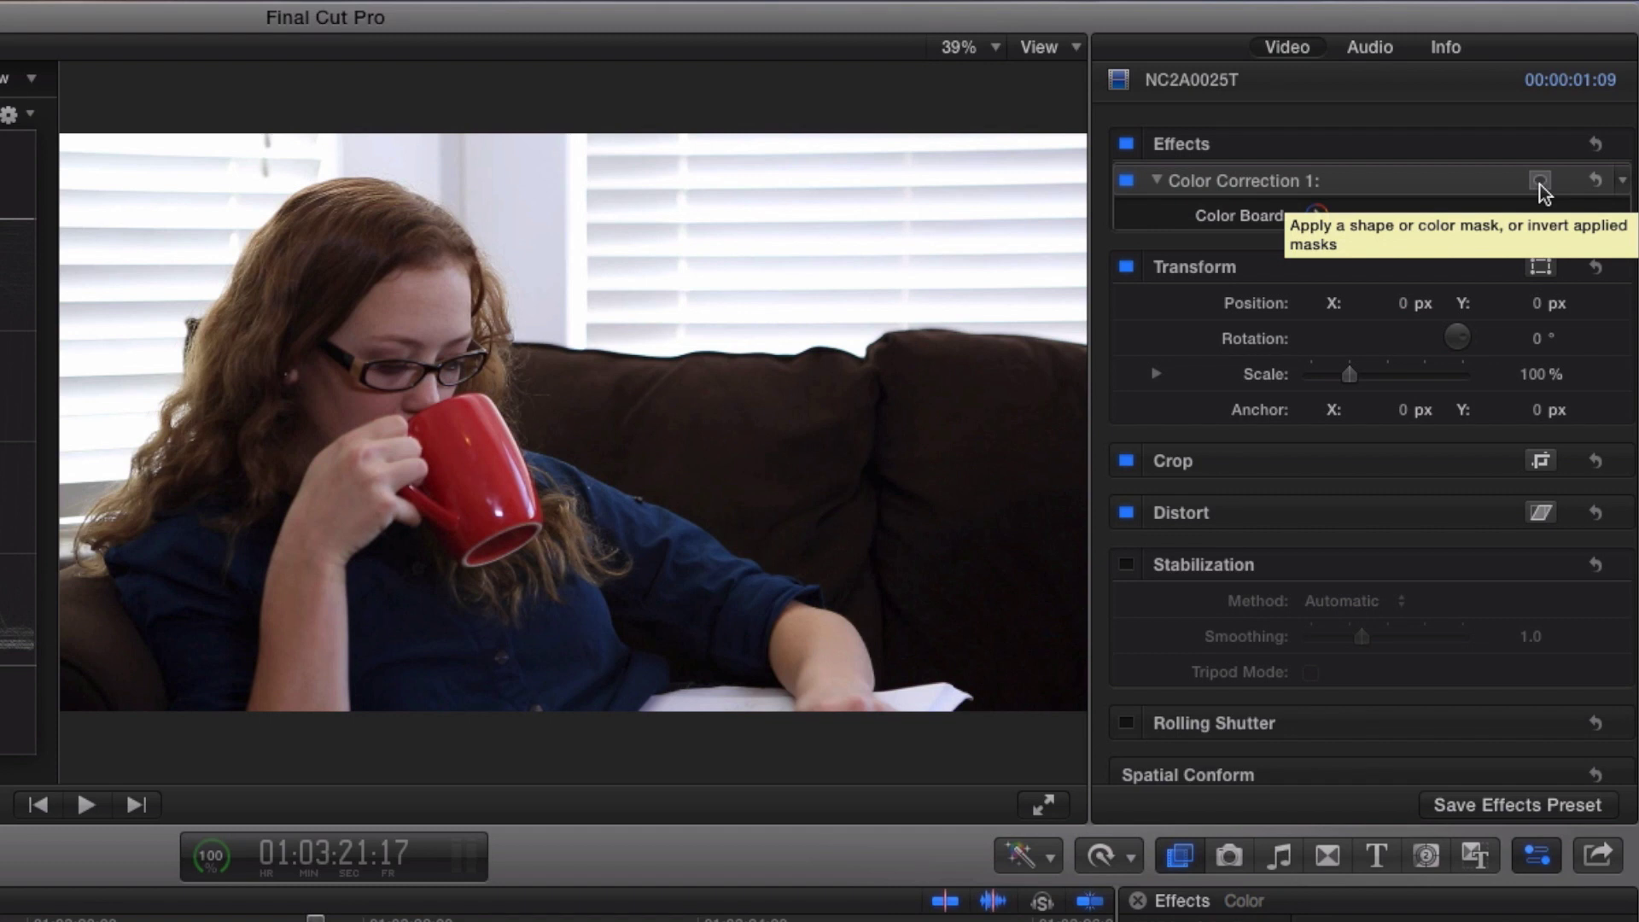
Add a Color Mask to Color Correction 1 from its mask menu.
{"action": "left_click", "coordinate": [1539, 182]}
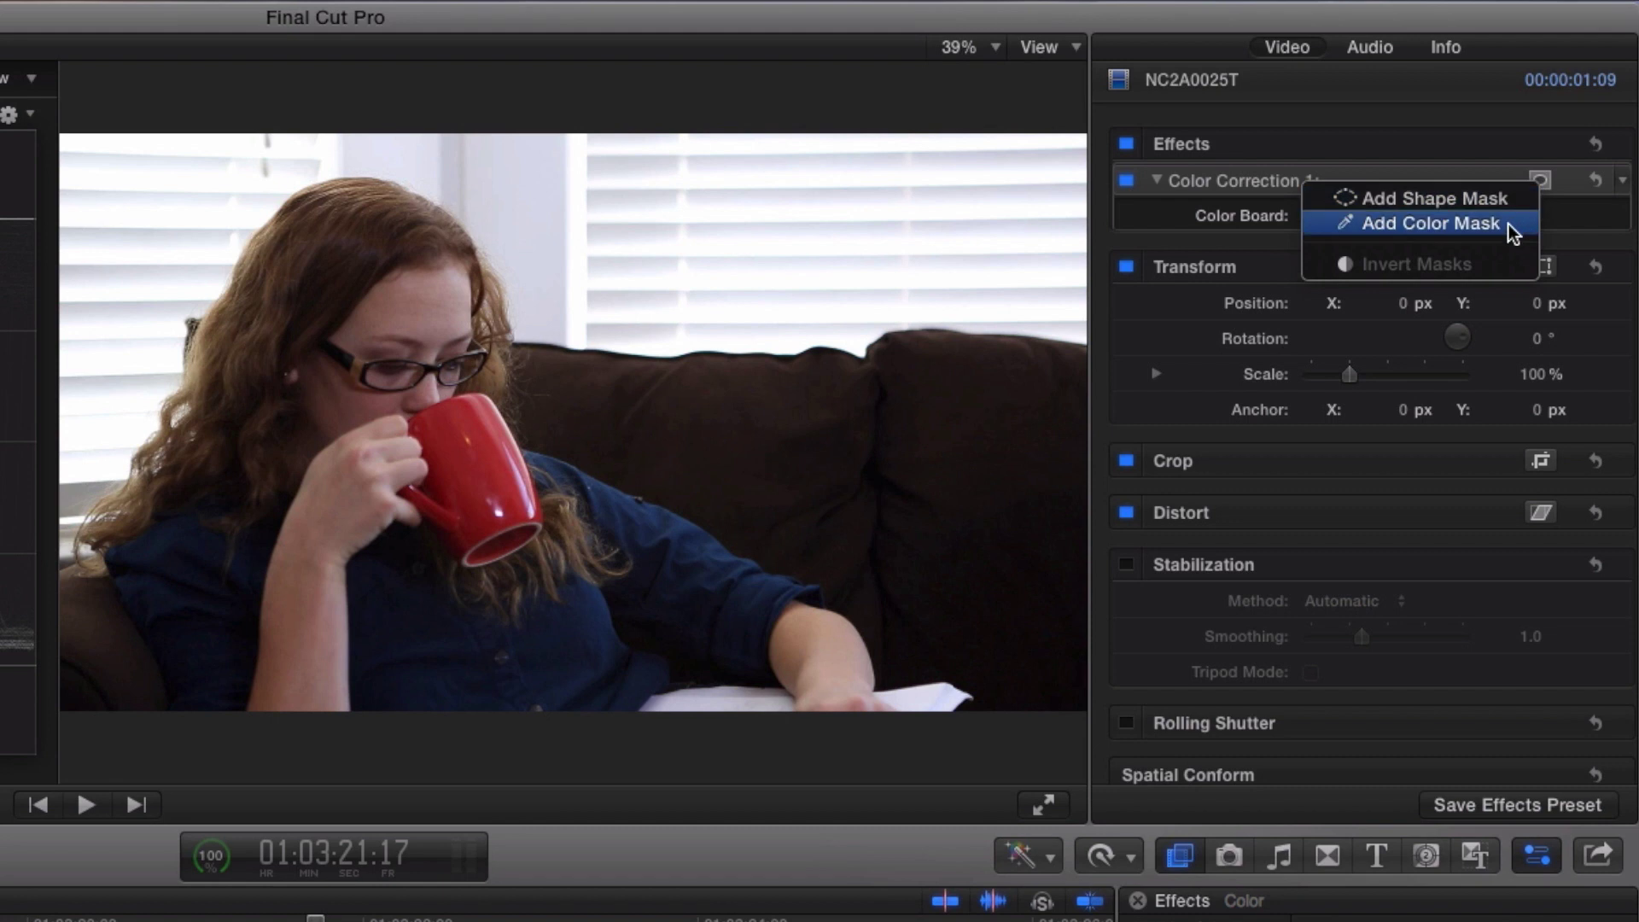
{"action": "left_click", "coordinate": [1431, 224]}
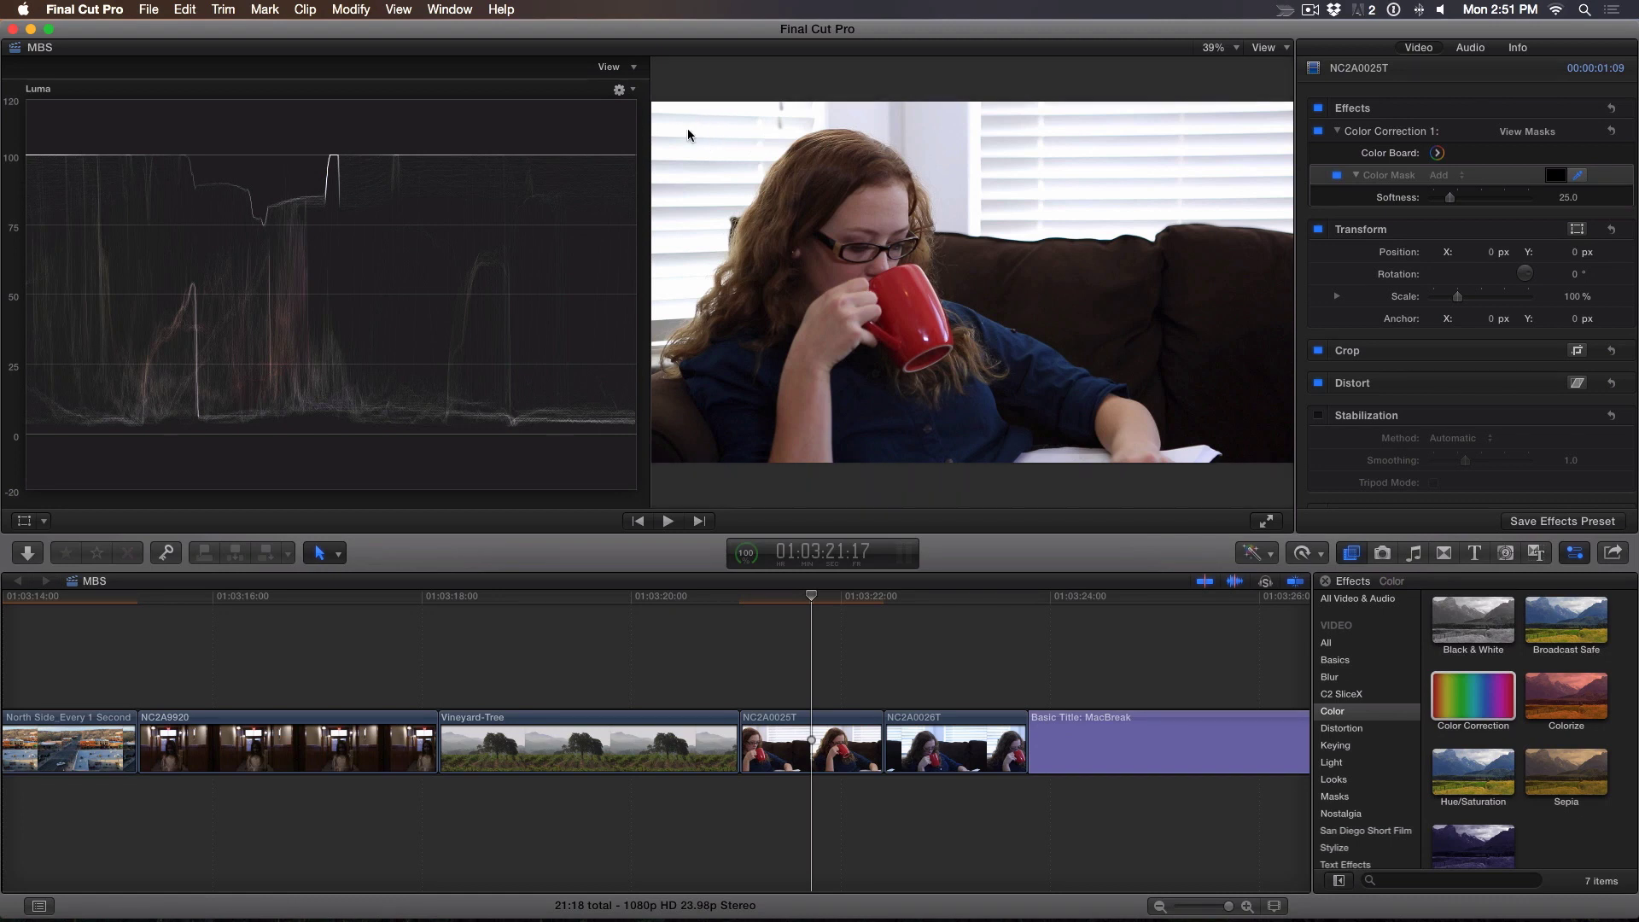
Sample the bright white window blinds for the Color Mask and view its matte.
{"action": "left_click_drag", "start_coordinate": [688, 135], "coordinate": [709, 147]}
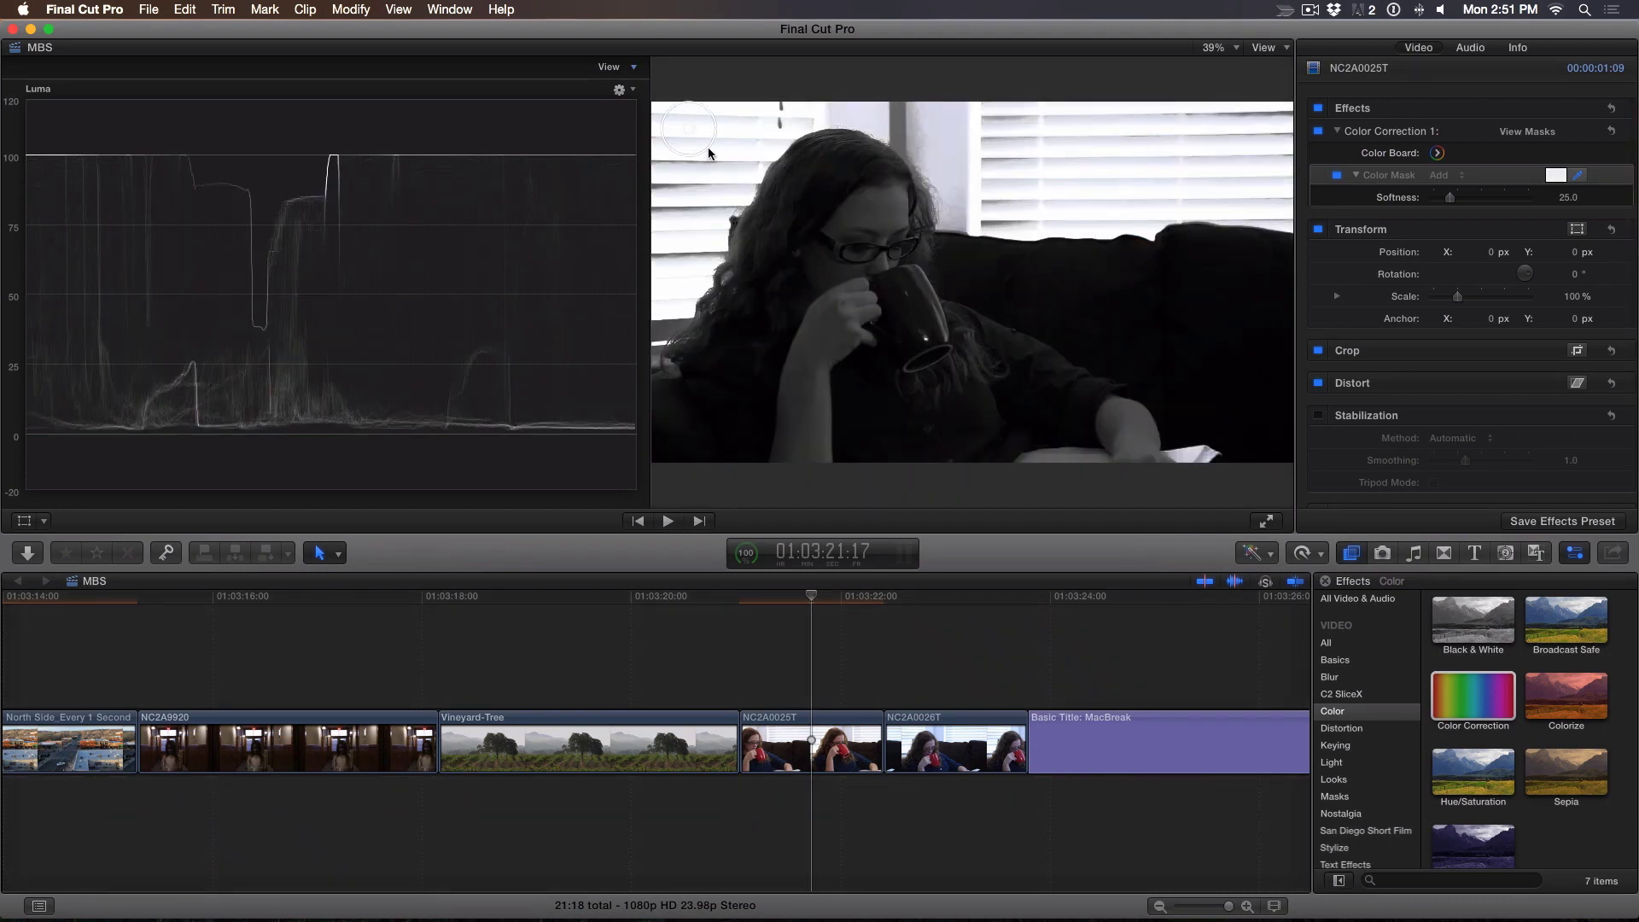
{"action": "left_click_drag", "start_coordinate": [708, 147], "coordinate": [720, 158]}
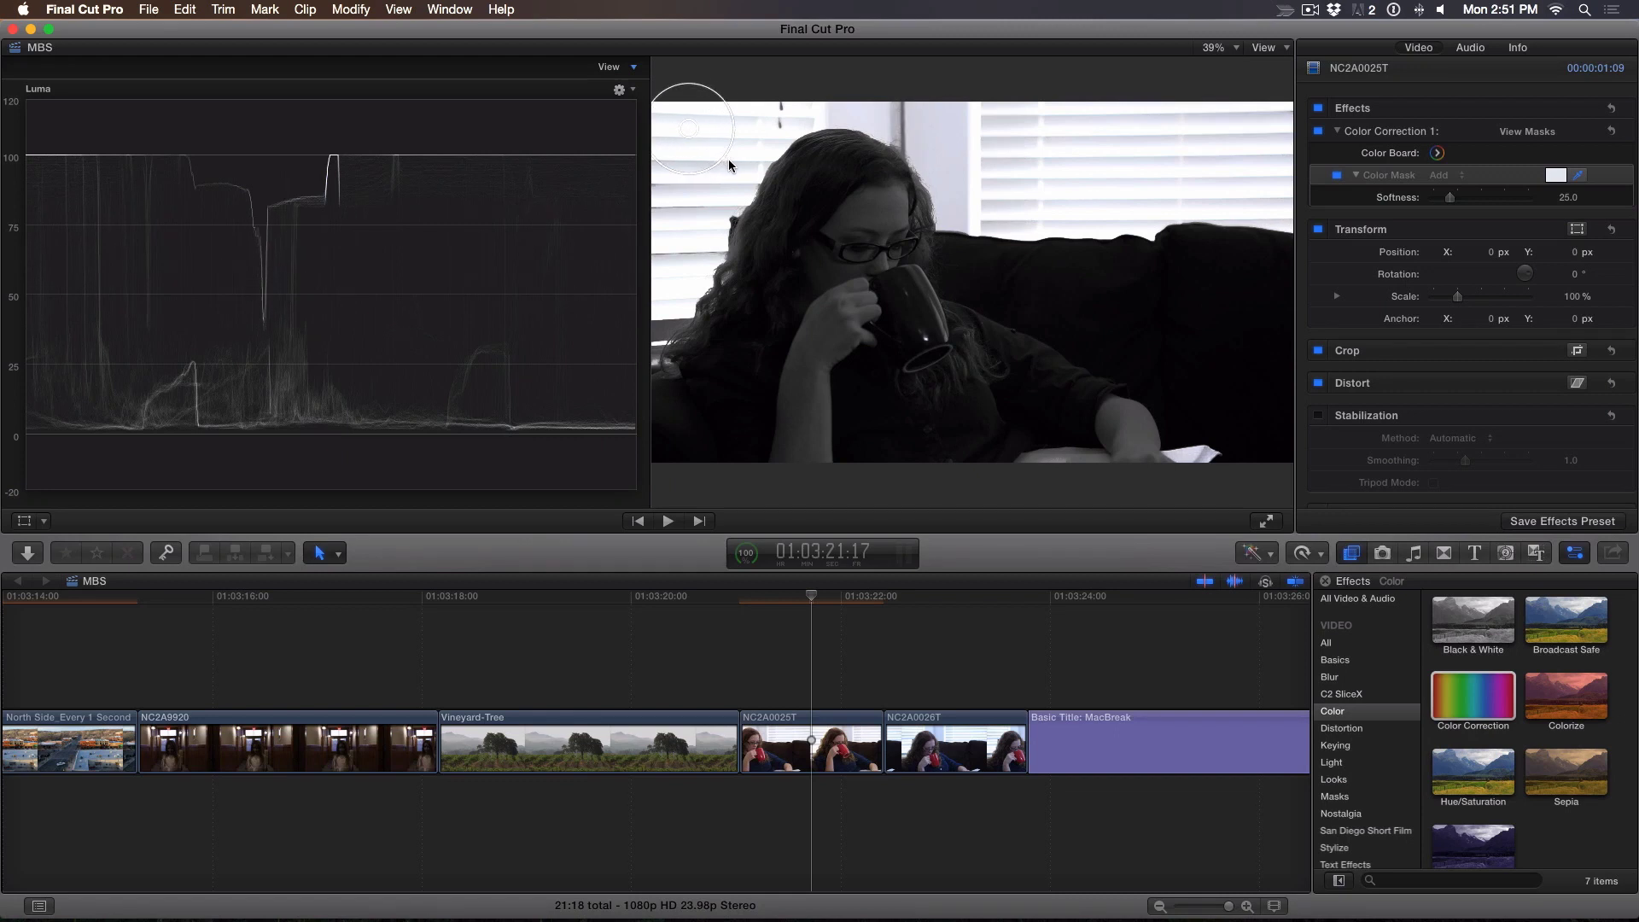
{"action": "mouse_move", "coordinate": [722, 159]}
{"action": "left_mouse_down"}
{"action": "mouse_move", "coordinate": [702, 142]}
{"action": "mouse_move", "coordinate": [728, 160]}
{"action": "left_mouse_up"}
{"action": "mouse_move", "coordinate": [729, 158]}
{"action": "left_mouse_down"}
{"action": "mouse_move", "coordinate": [765, 183]}
{"action": "mouse_move", "coordinate": [748, 164]}
{"action": "left_mouse_up"}
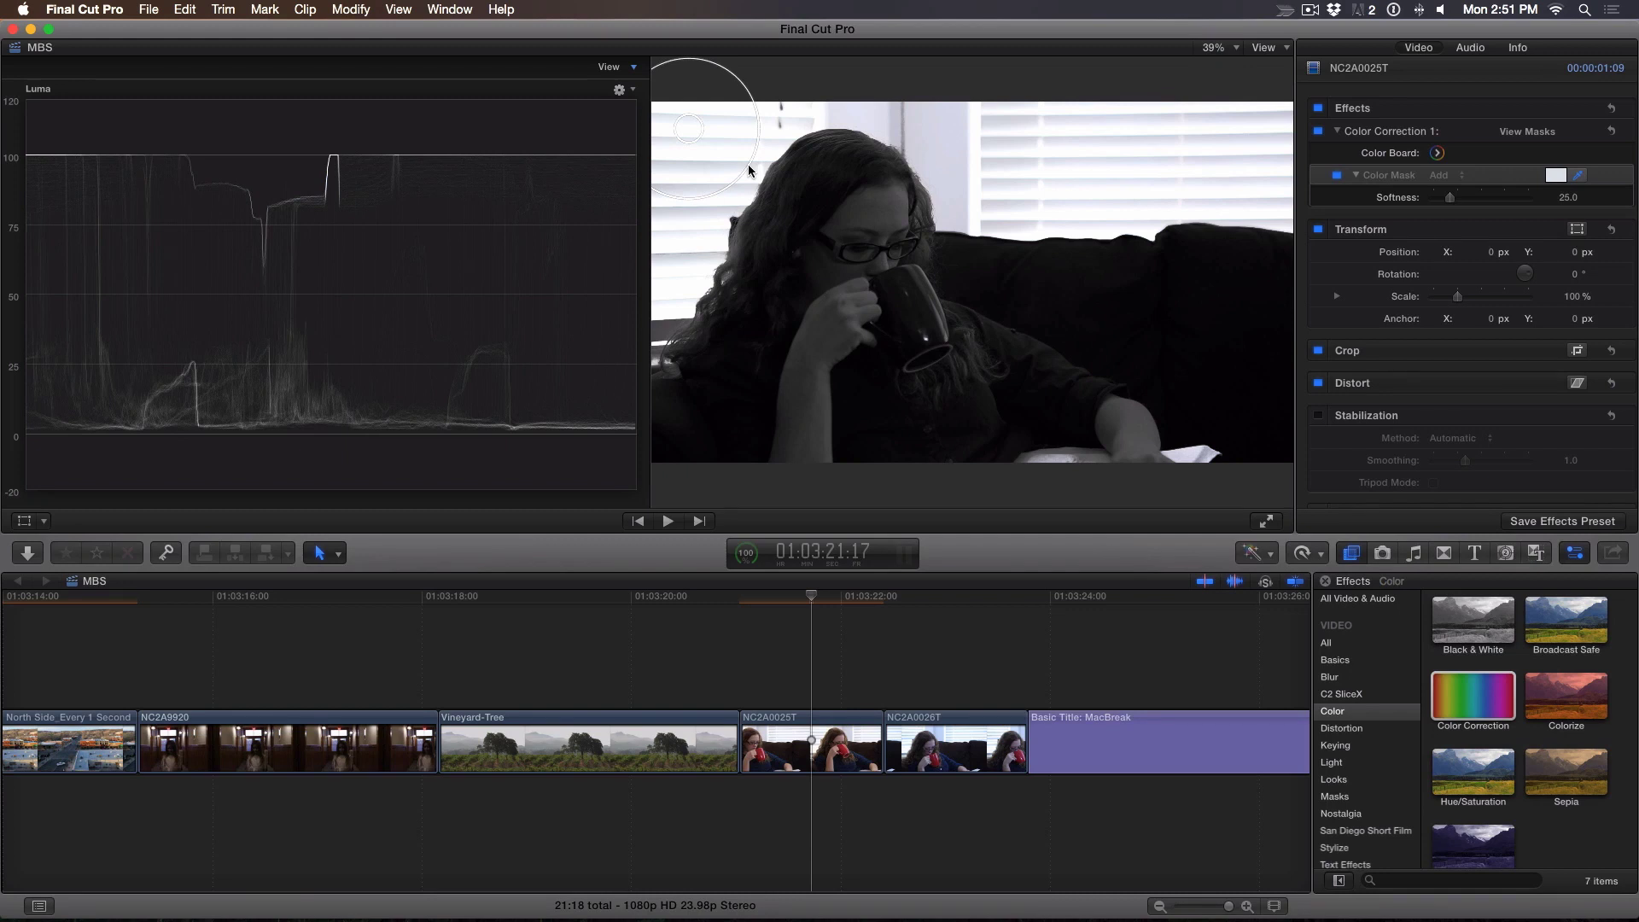
{"action": "left_click_drag", "start_coordinate": [747, 165], "coordinate": [749, 166]}
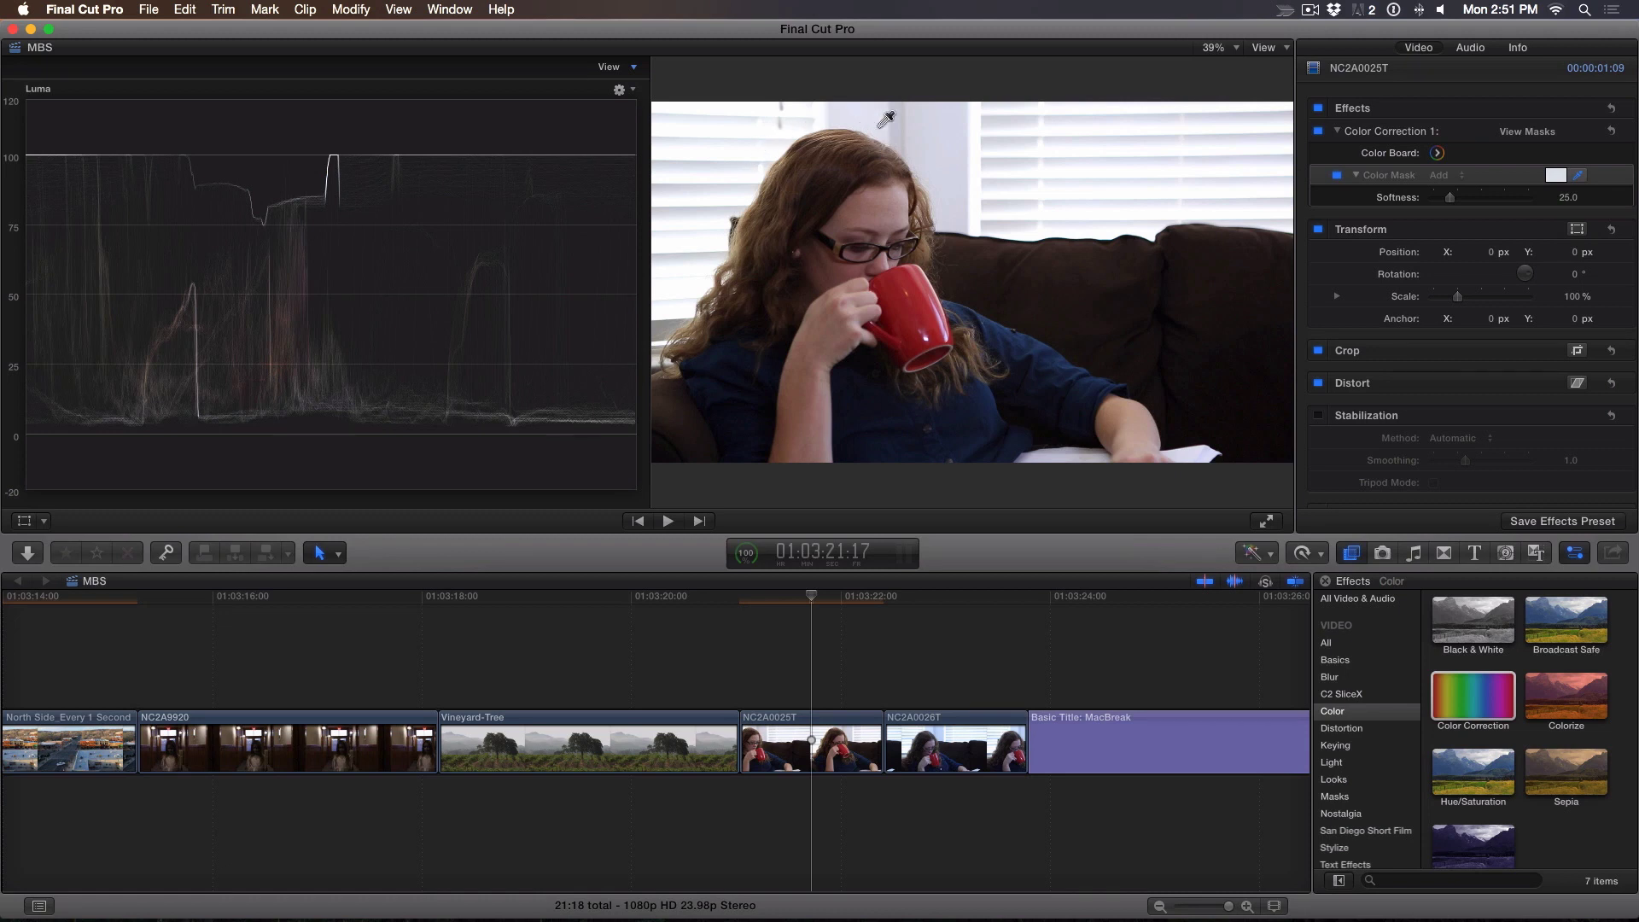
{"action": "mouse_move", "coordinate": [1527, 132]}
{"action": "left_click", "coordinate": [1529, 133]}
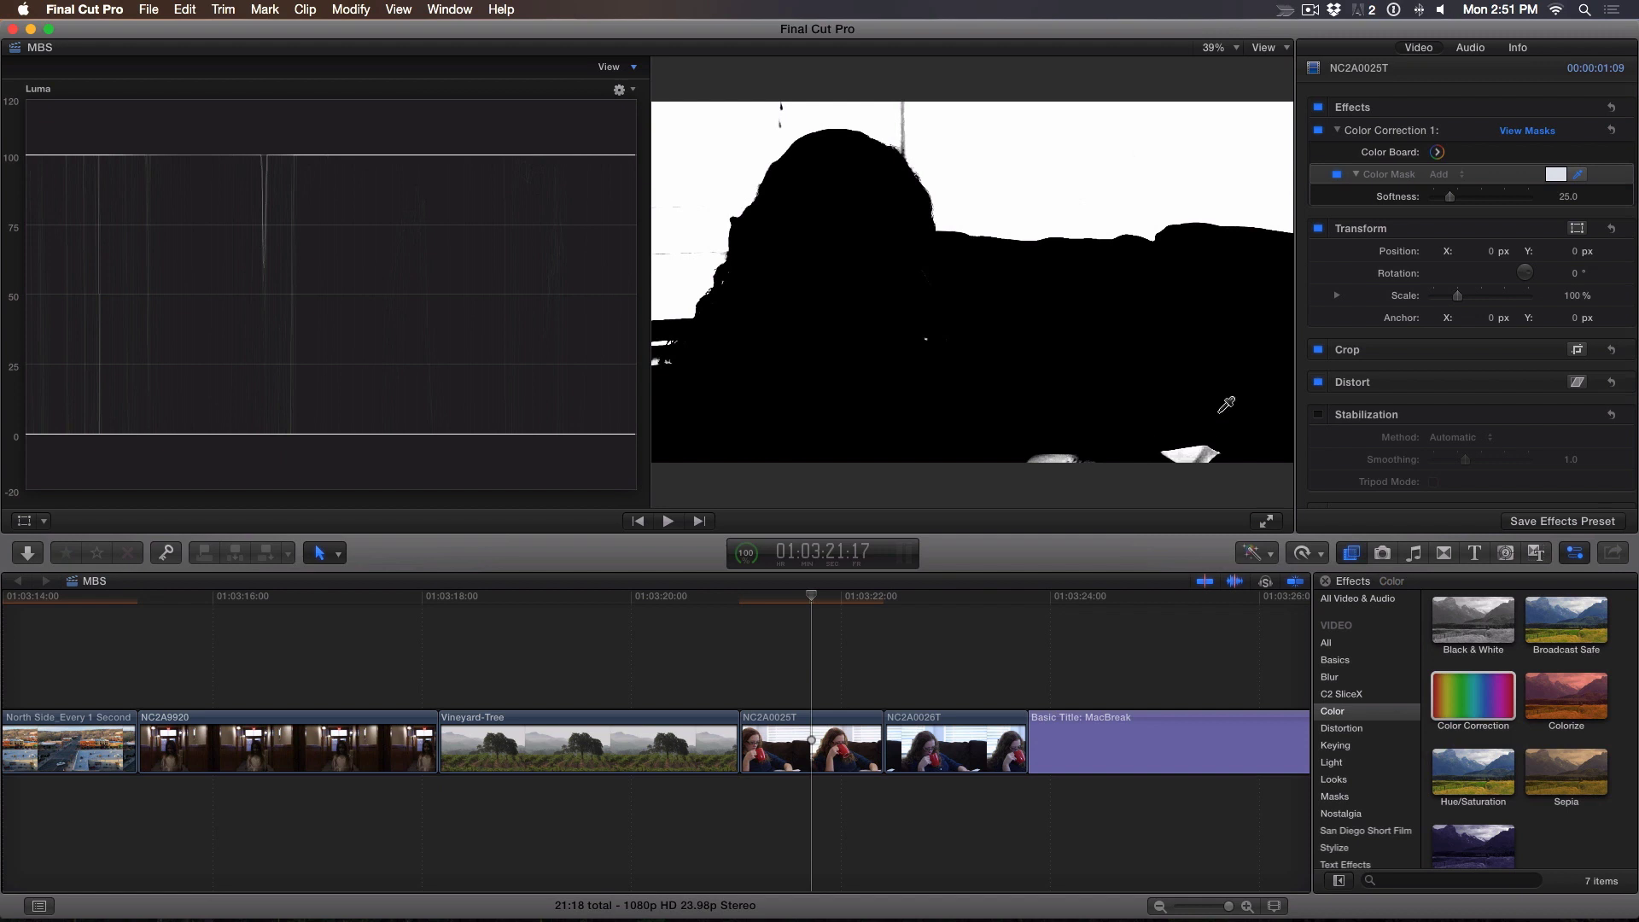
Lower the Color Mask softness to 22 and return to the normal image.
{"action": "mouse_move", "coordinate": [1449, 197]}
{"action": "left_click_drag", "start_coordinate": [1452, 202], "coordinate": [1463, 204]}
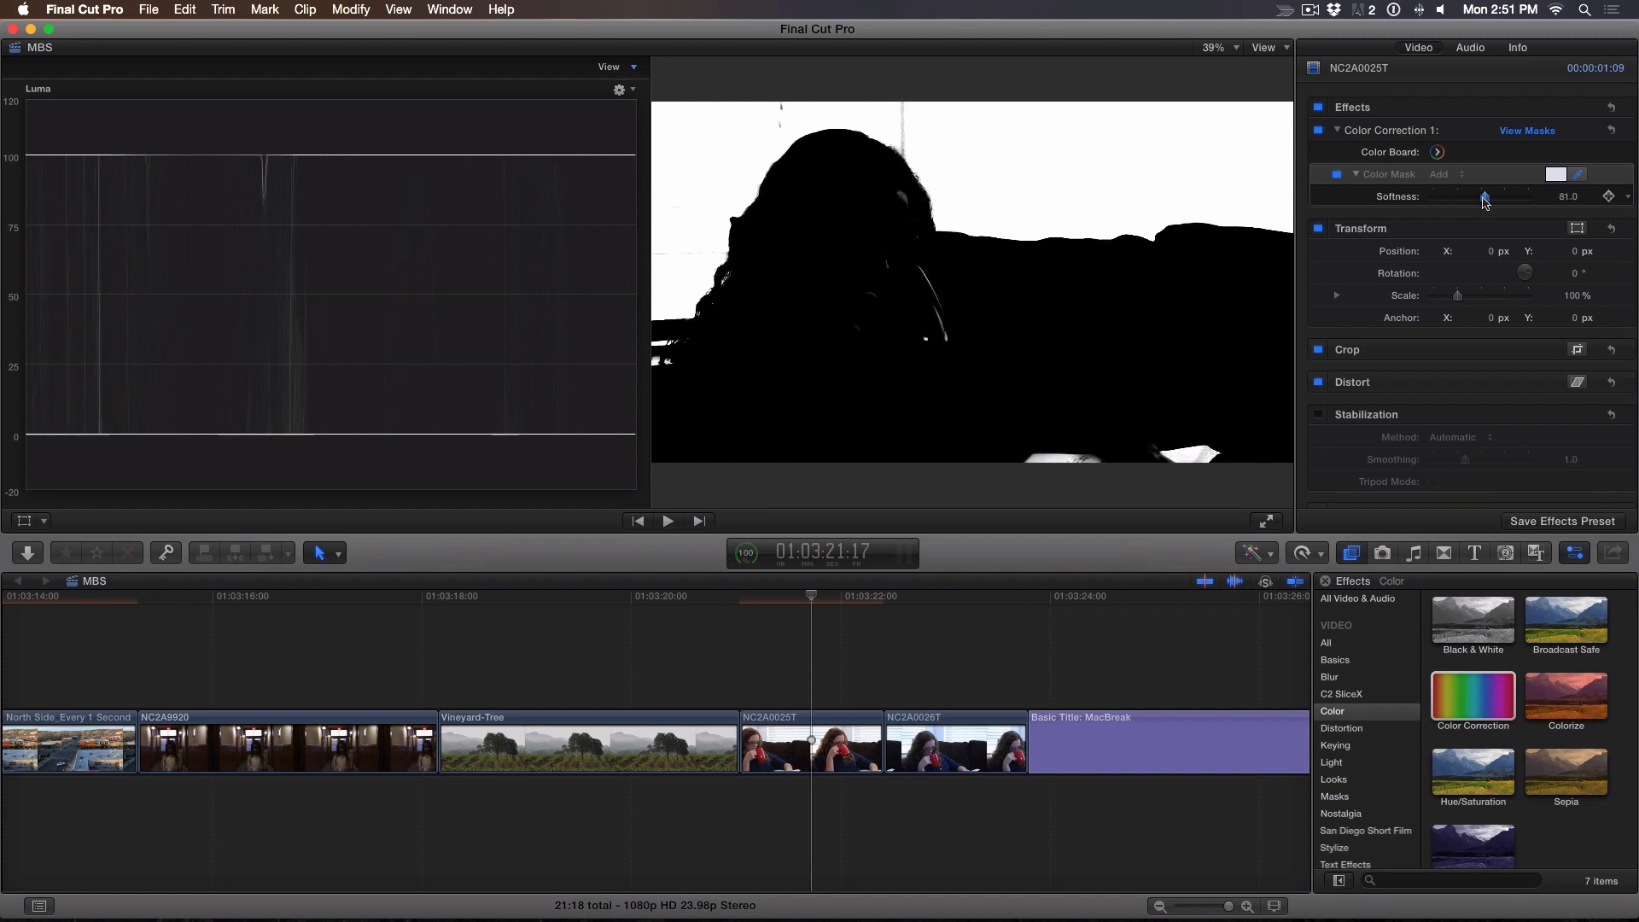
{"action": "left_click_drag", "start_coordinate": [1462, 202], "coordinate": [1457, 206]}
{"action": "left_click_drag", "start_coordinate": [1456, 205], "coordinate": [1446, 203]}
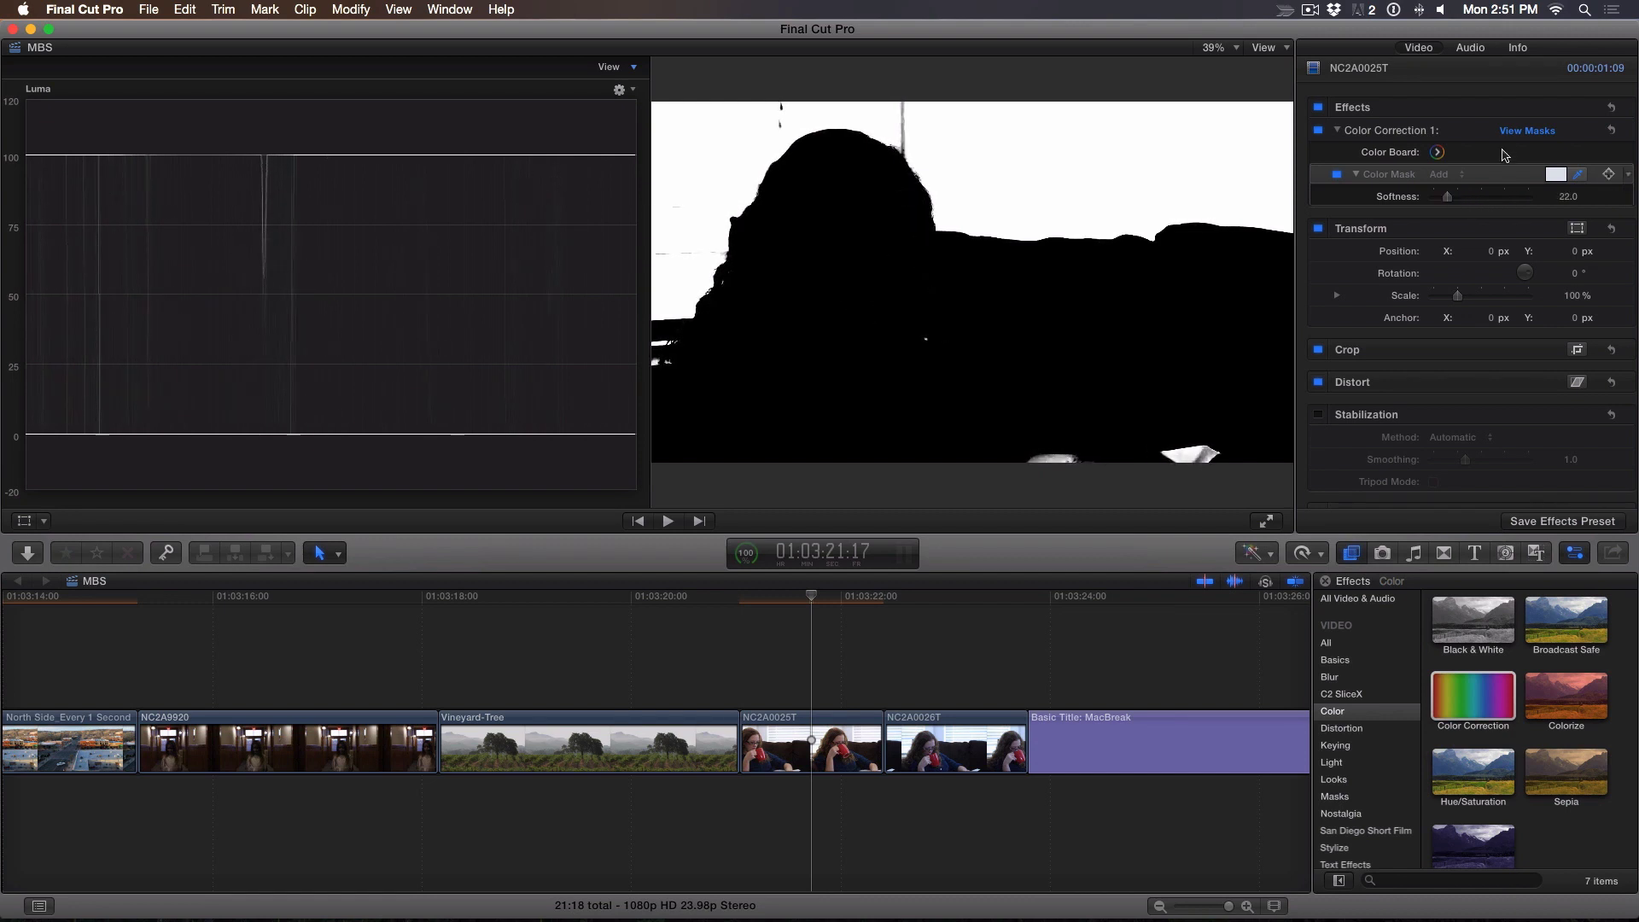
{"action": "left_click", "coordinate": [1516, 133]}
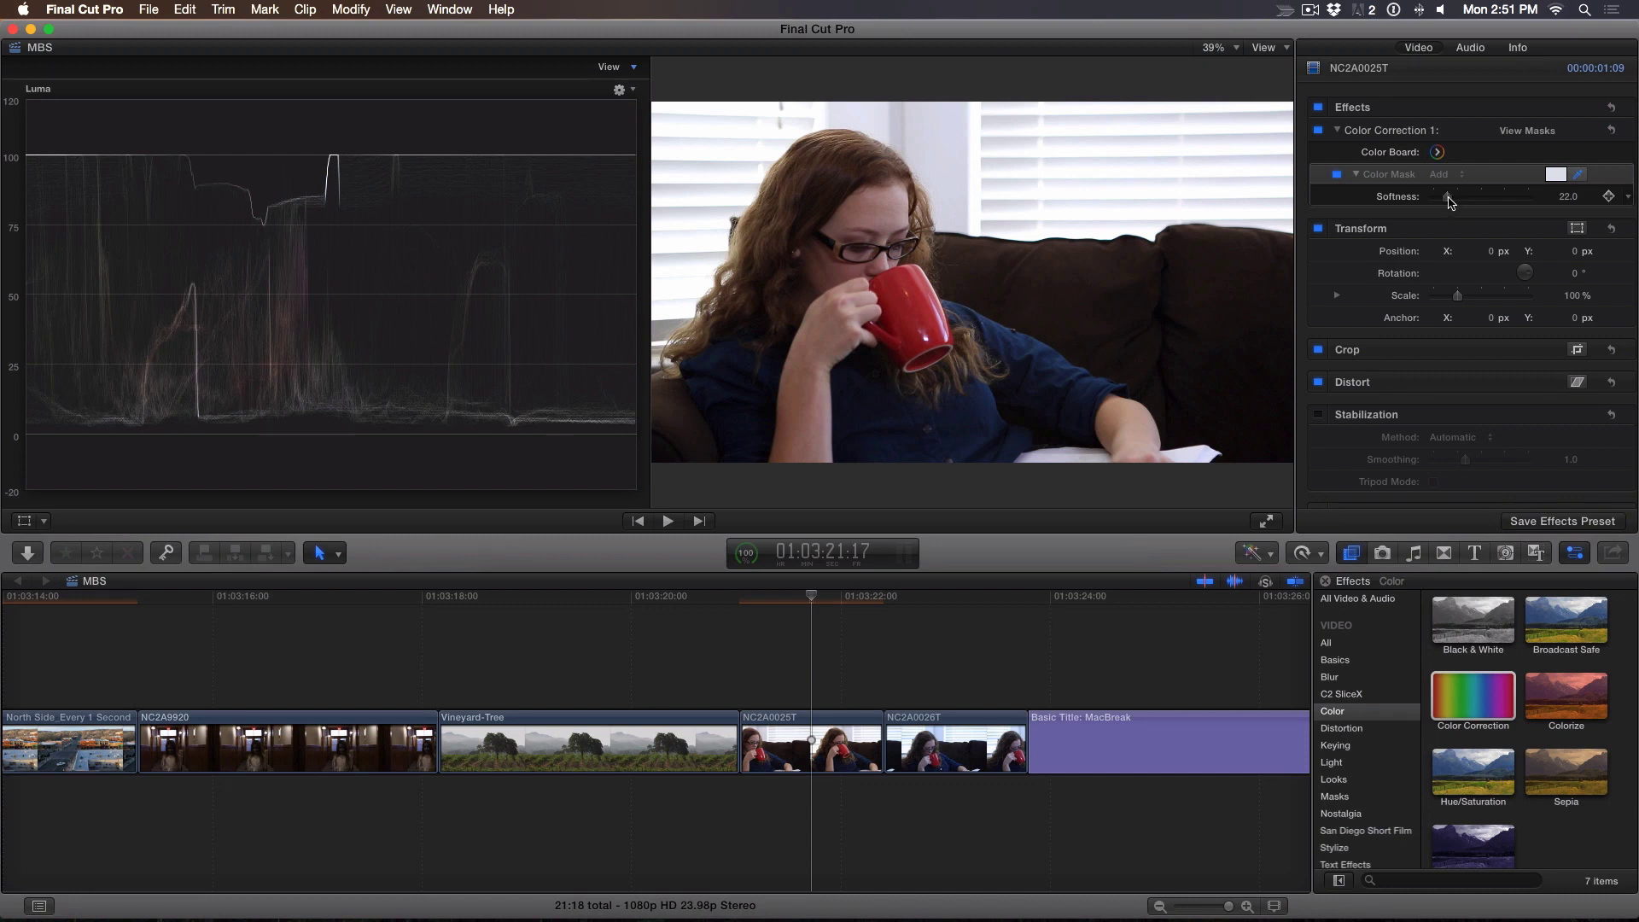
Drop the Color Mask softness to 0 and show the black-and-white matte.
{"action": "left_click", "coordinate": [1448, 198]}
{"action": "left_click_drag", "start_coordinate": [1450, 202], "coordinate": [1447, 206]}
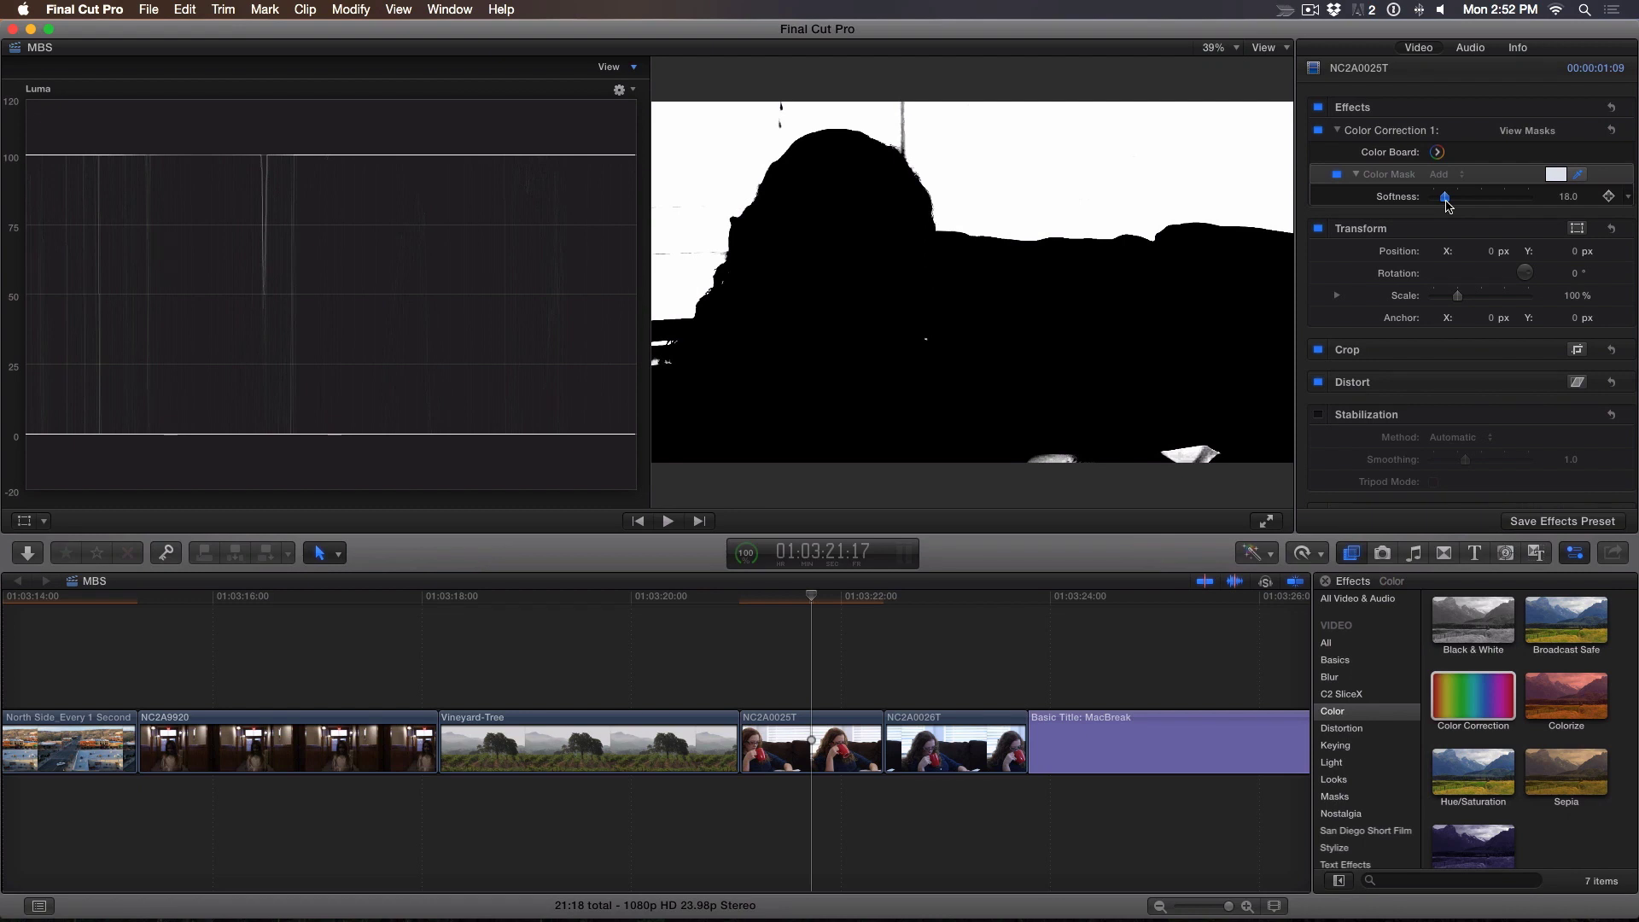
{"action": "mouse_move", "coordinate": [1447, 207]}
{"action": "left_mouse_down"}
{"action": "mouse_move", "coordinate": [1478, 203]}
{"action": "mouse_move", "coordinate": [1436, 207]}
{"action": "left_mouse_up"}
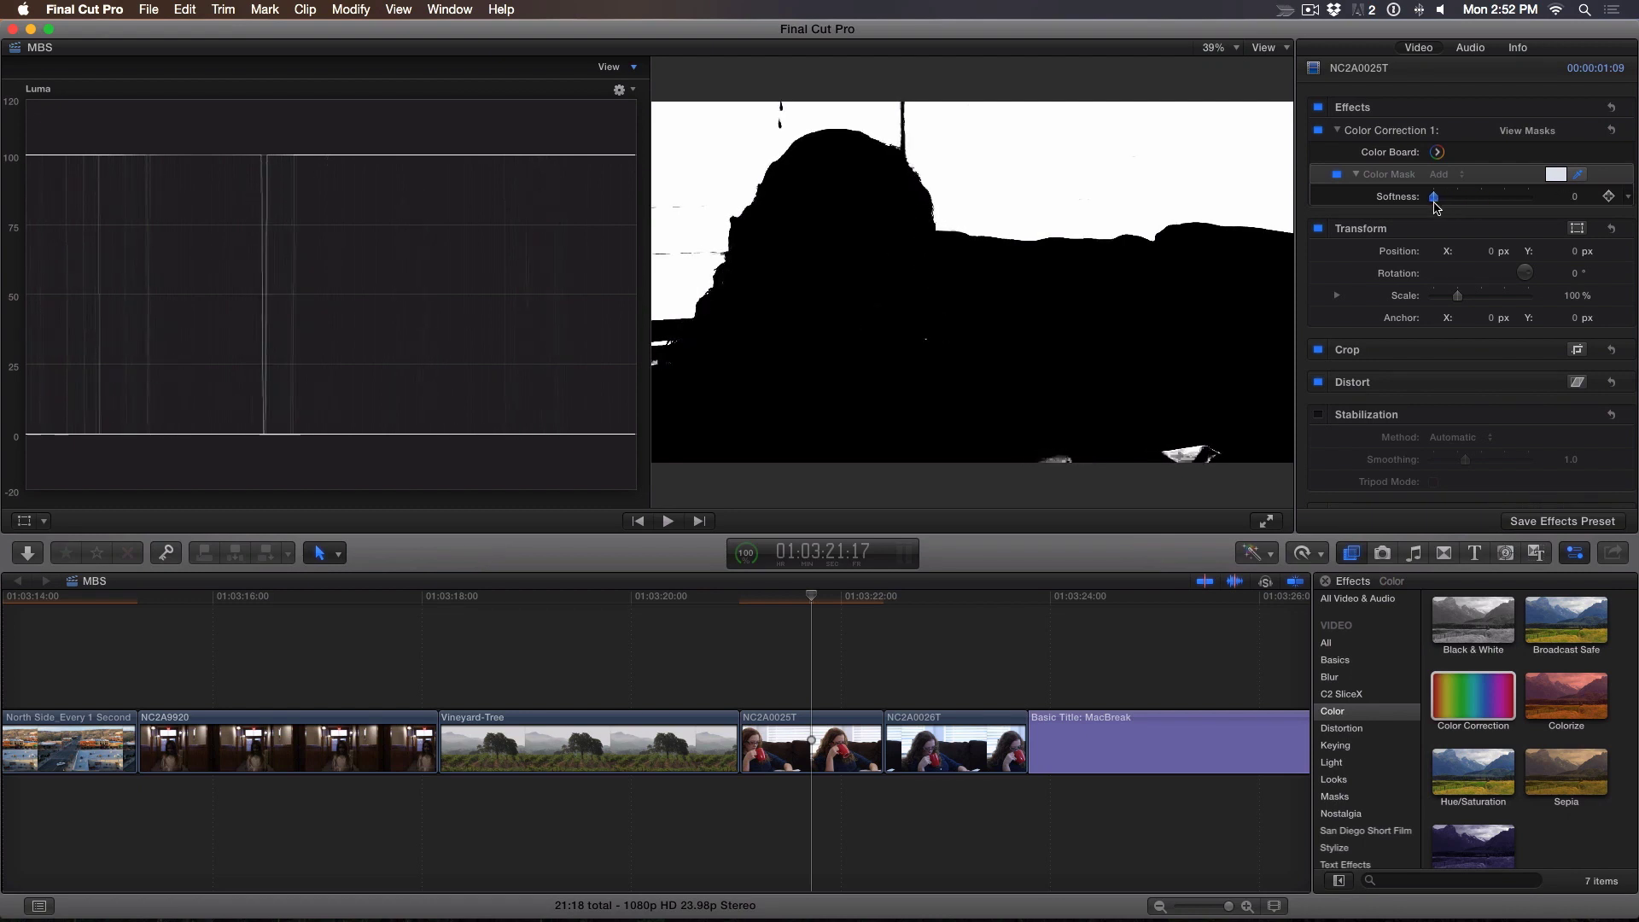
{"action": "left_click", "coordinate": [1513, 133]}
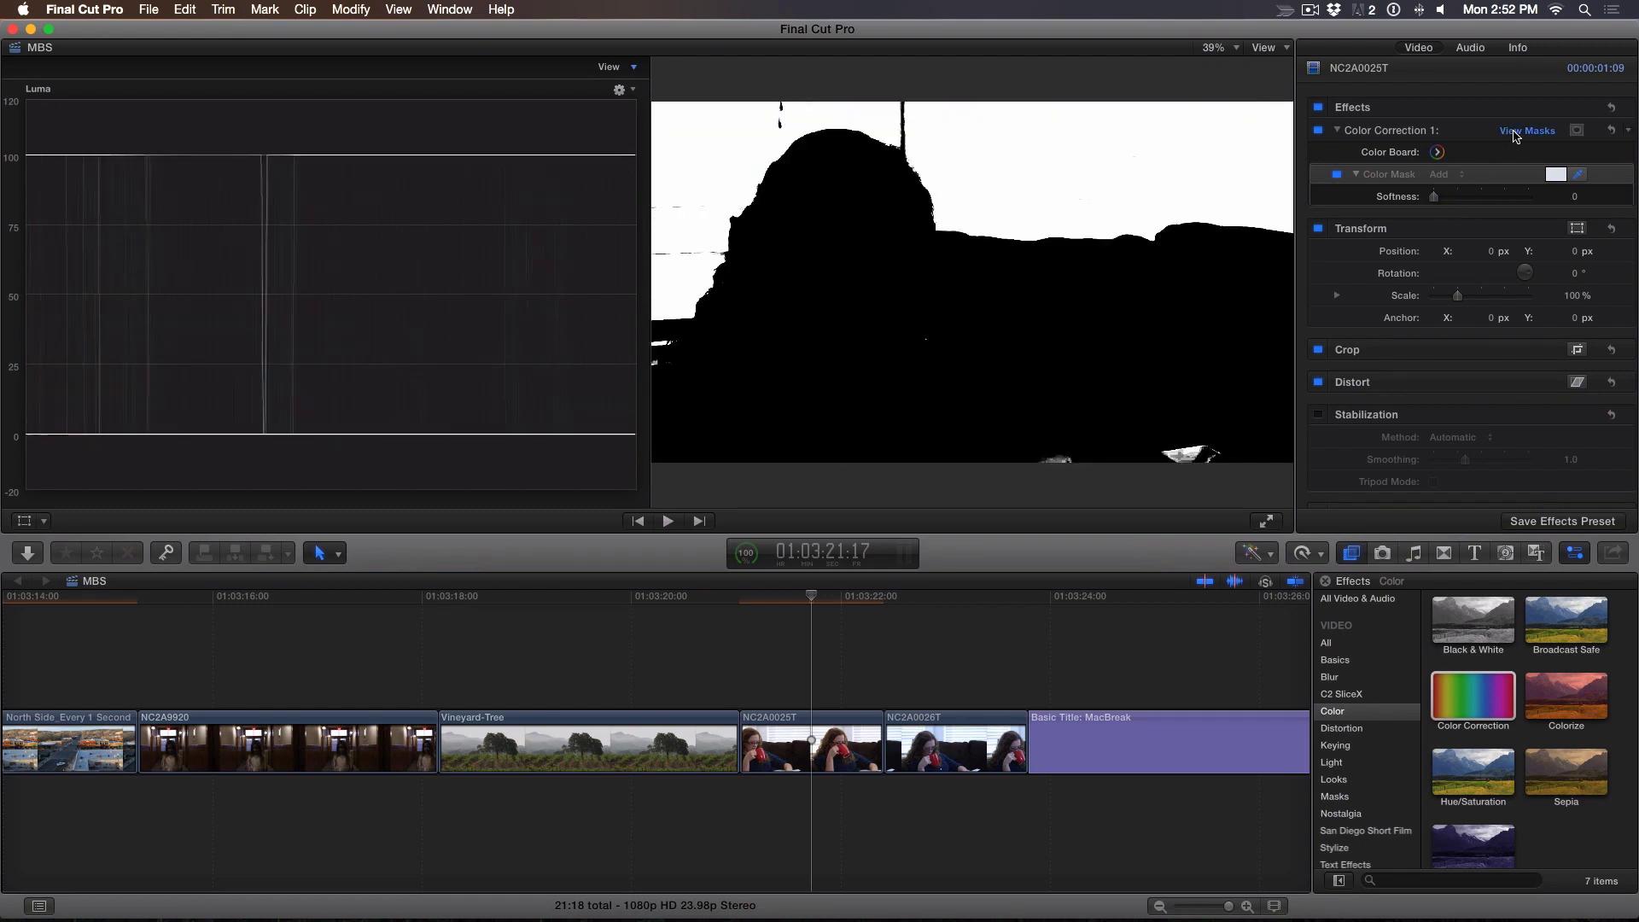
{"action": "left_click", "coordinate": [1513, 132]}
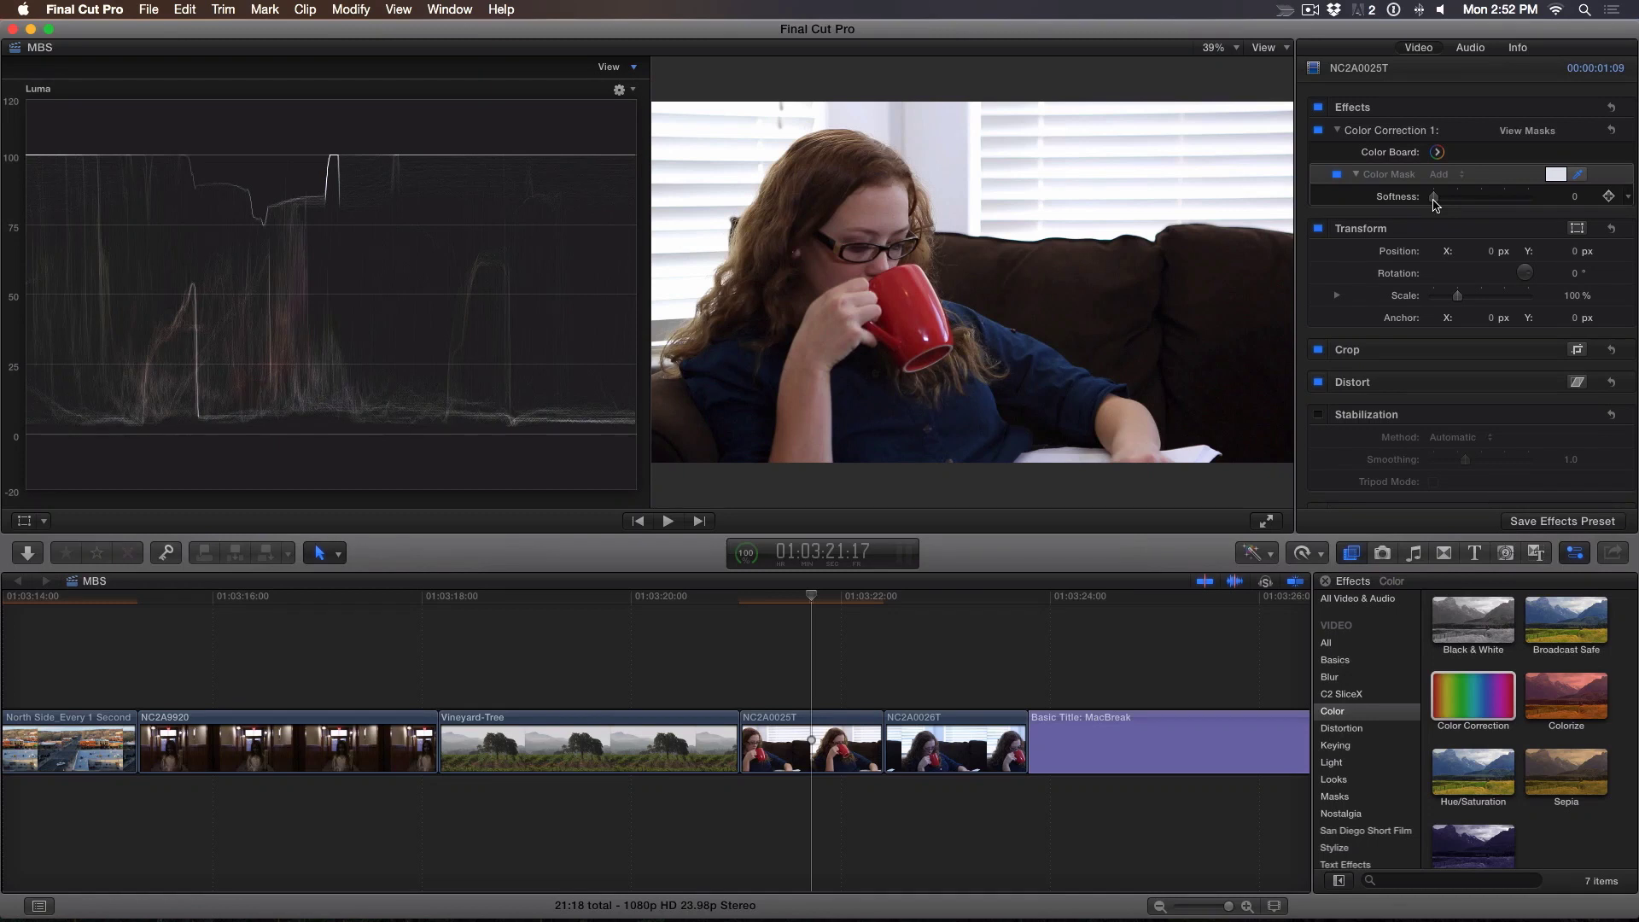
{"action": "left_click", "coordinate": [1531, 132]}
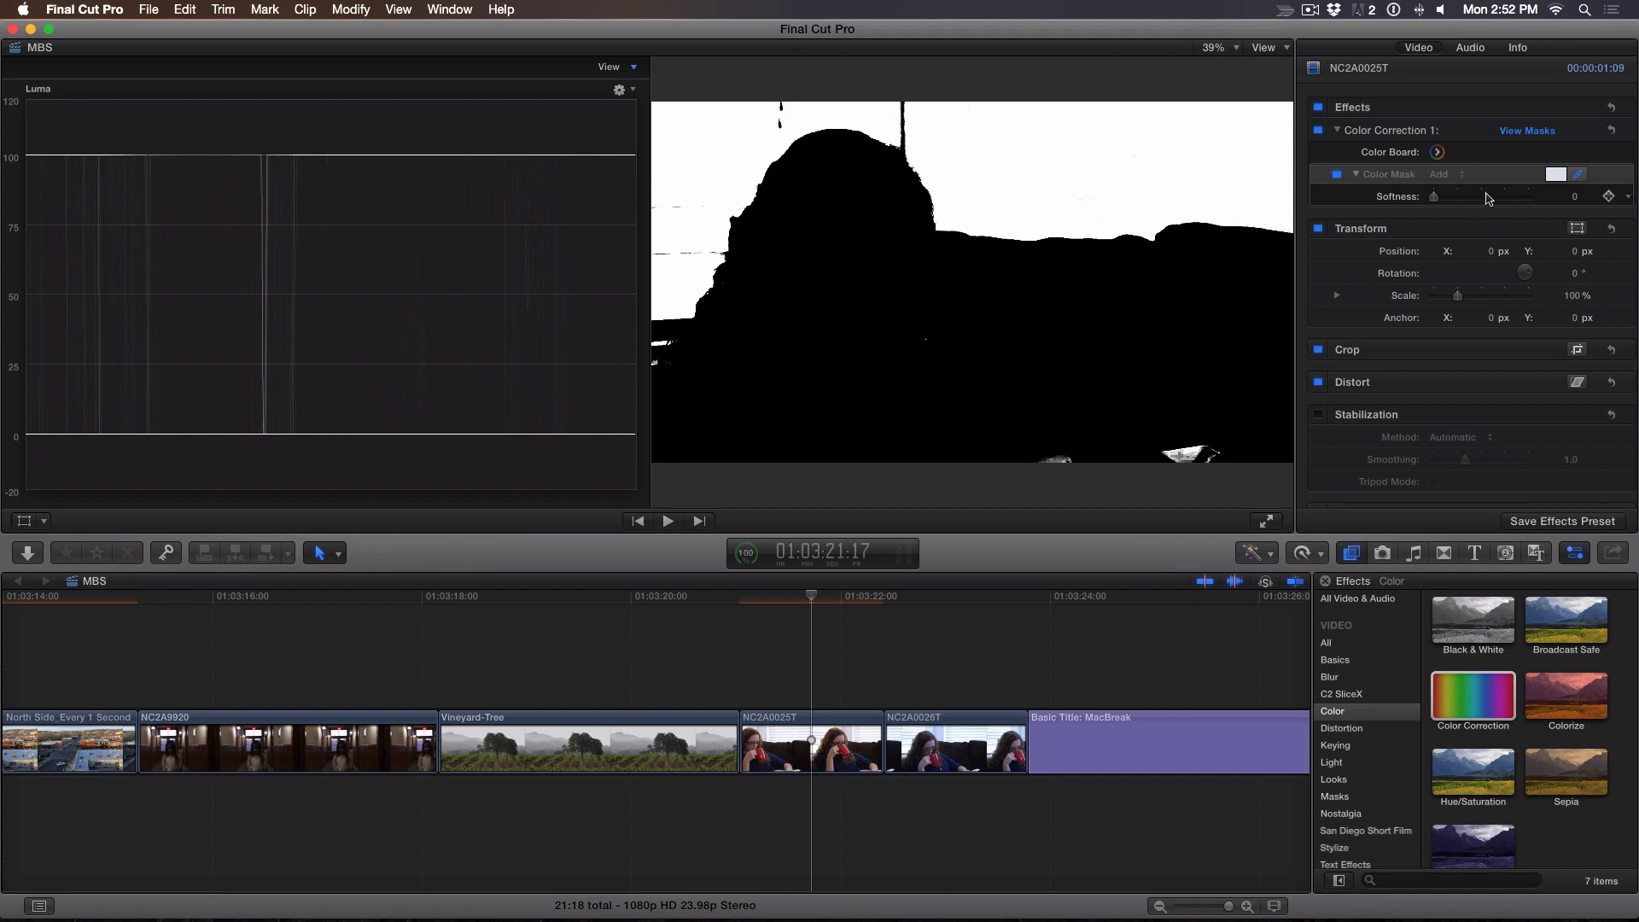
Open the mask options for the color correction again.
{"action": "mouse_move", "coordinate": [1526, 129]}
{"action": "left_click", "coordinate": [1575, 132]}
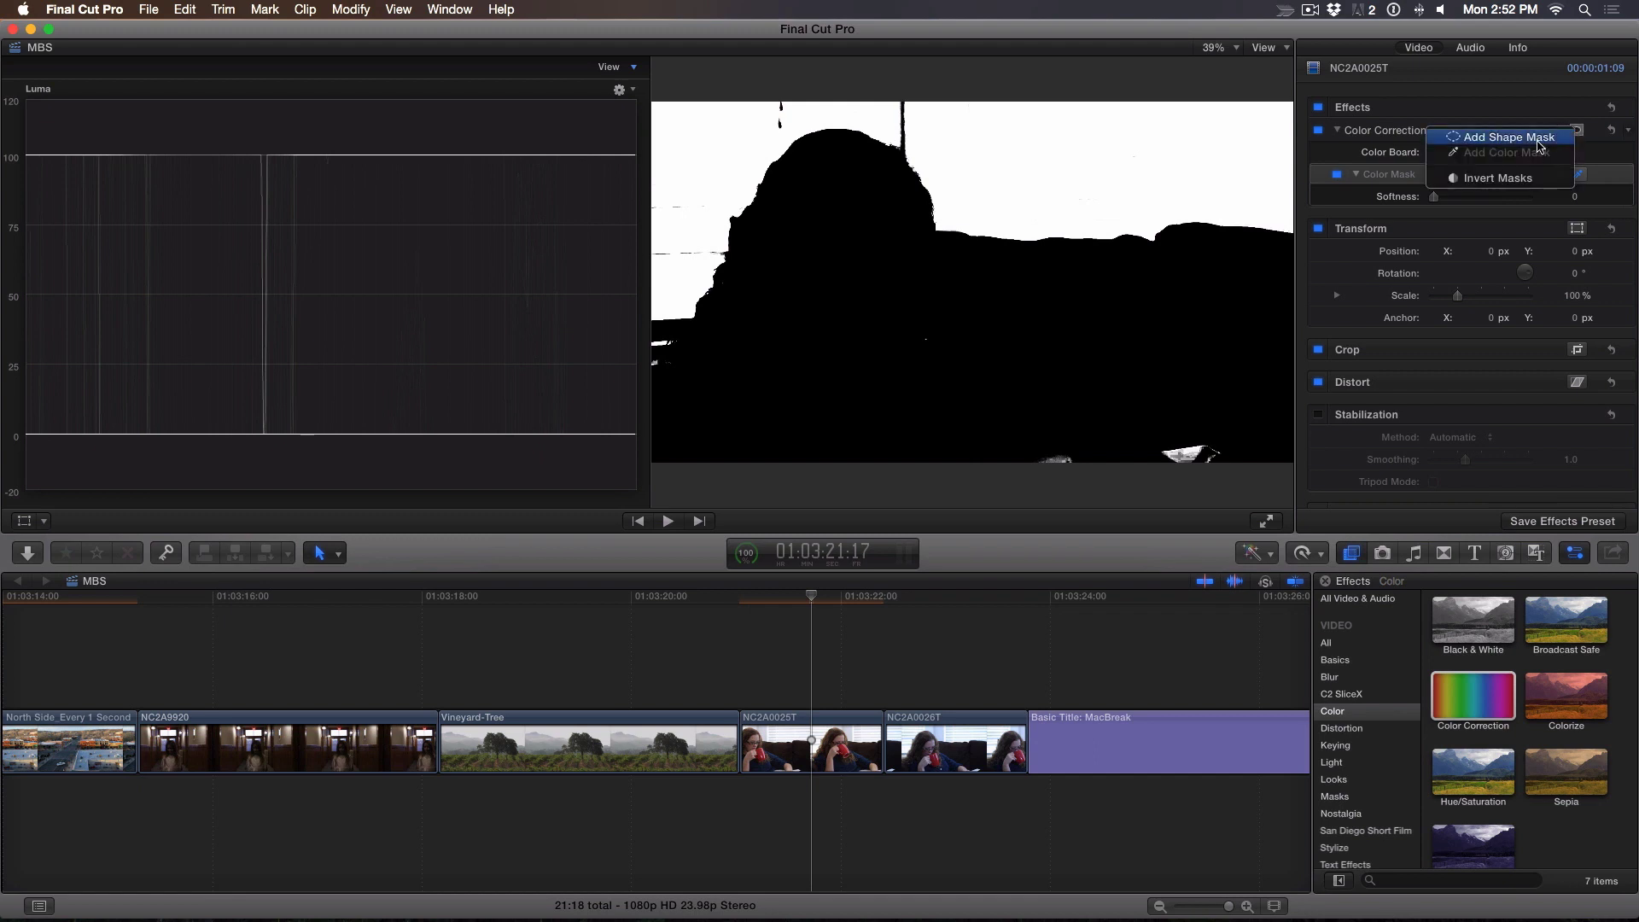
Add a rounded-rectangle shape mask sized over the bottom-right of the frame.
{"action": "left_click", "coordinate": [1538, 137]}
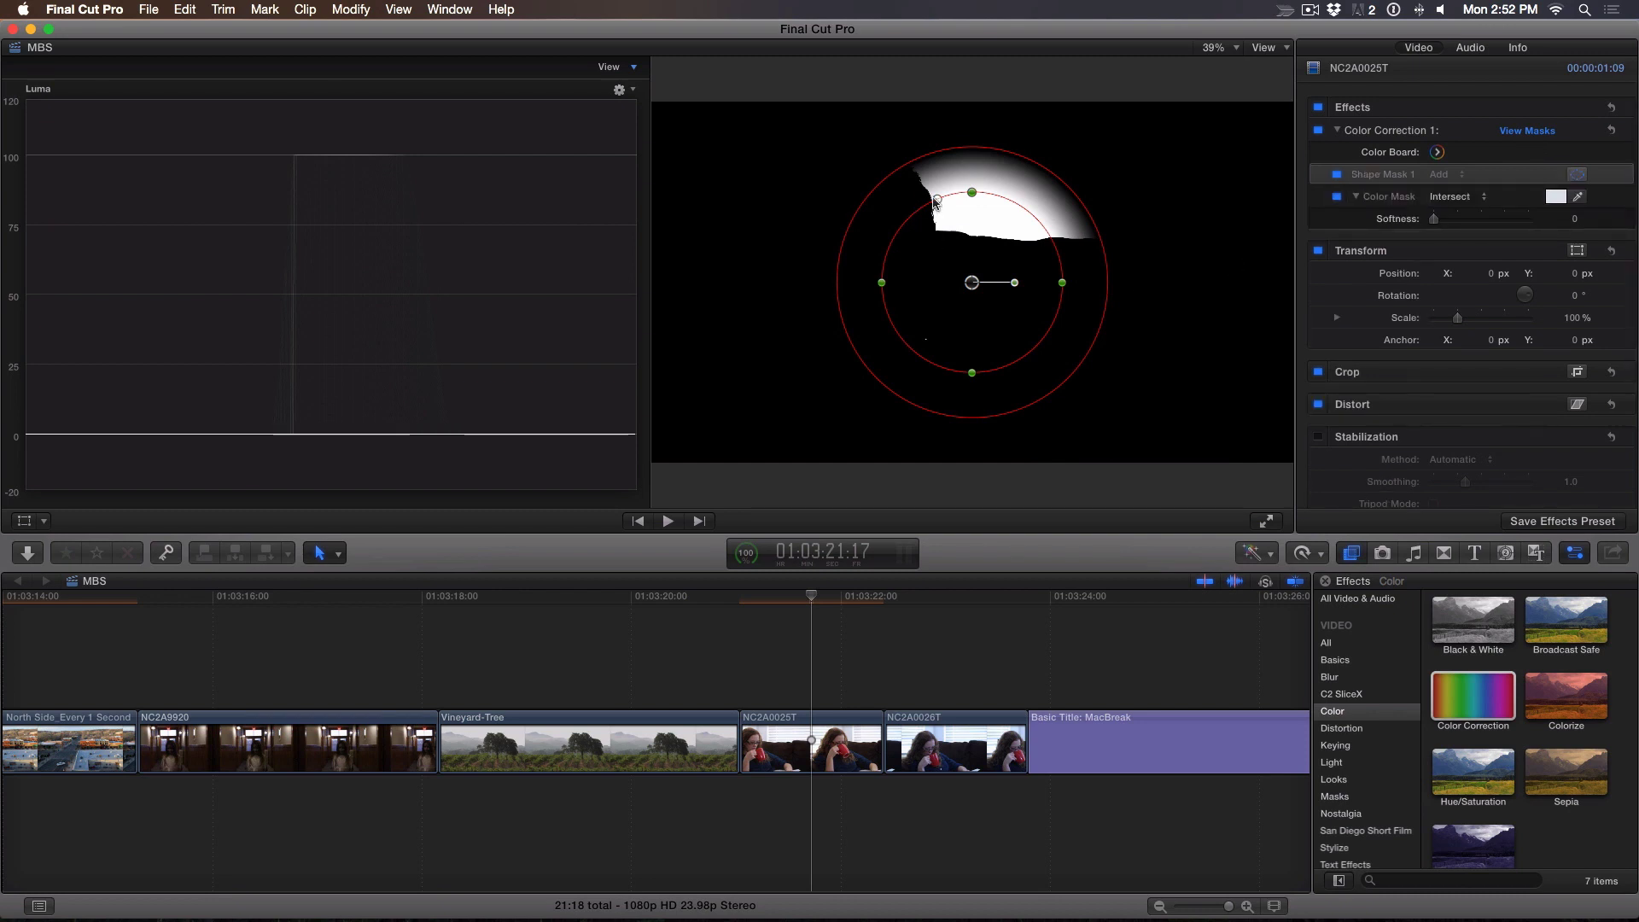
{"action": "left_click_drag", "start_coordinate": [936, 202], "coordinate": [888, 193]}
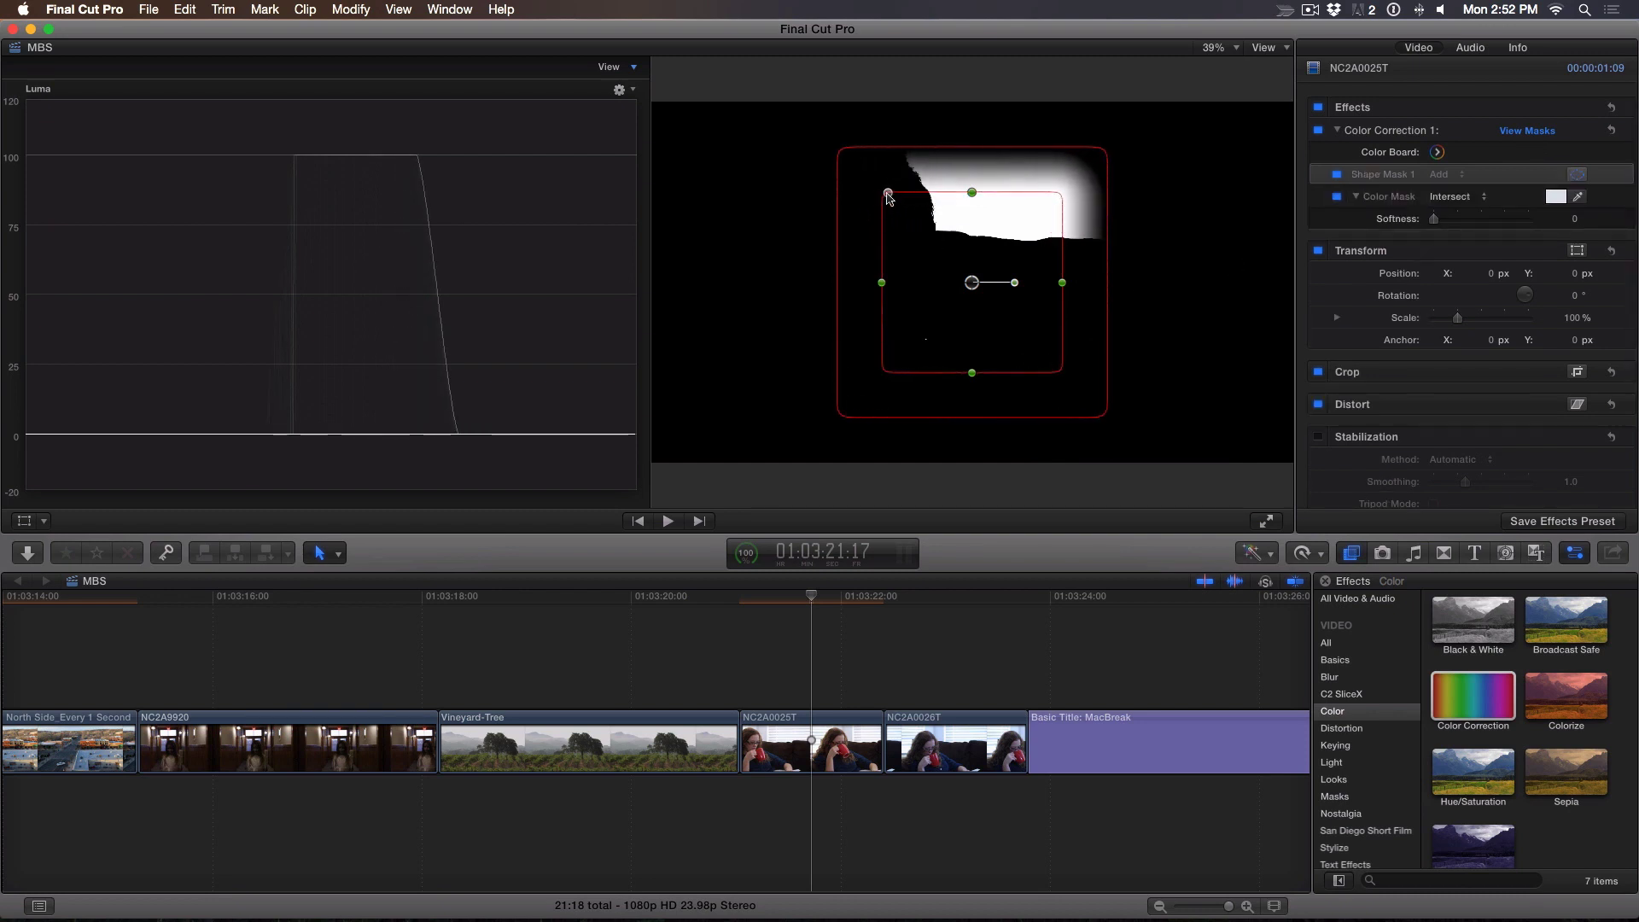
{"action": "mouse_move", "coordinate": [997, 155]}
{"action": "left_mouse_down"}
{"action": "mouse_move", "coordinate": [972, 240]}
{"action": "mouse_move", "coordinate": [1071, 419]}
{"action": "mouse_move", "coordinate": [1103, 439]}
{"action": "left_mouse_up"}
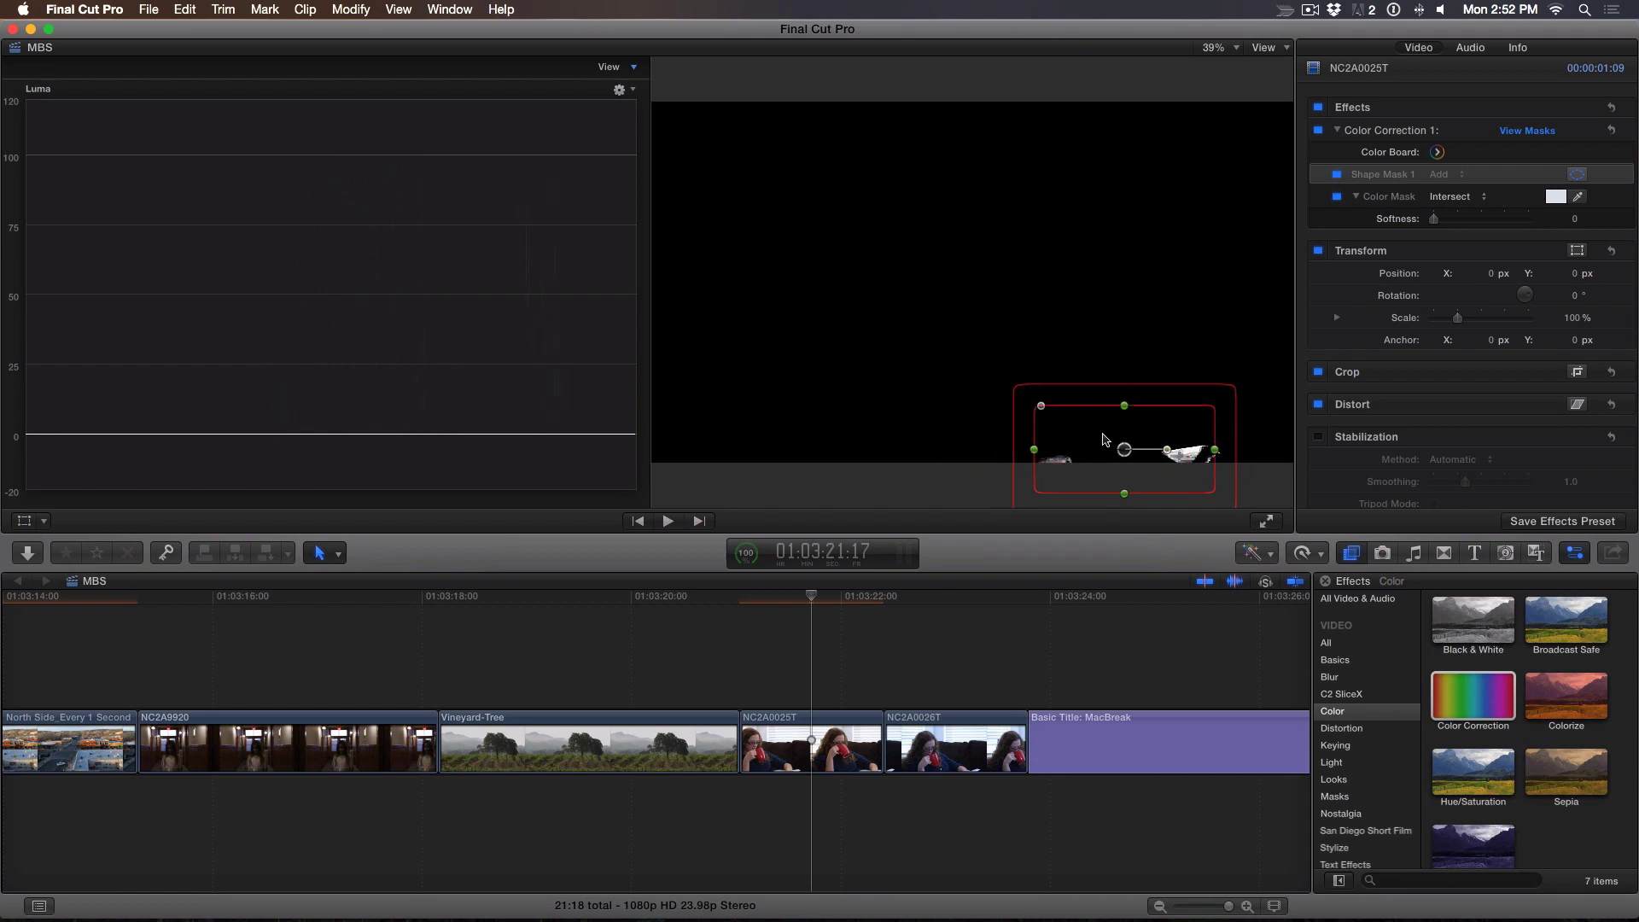
{"action": "left_click_drag", "start_coordinate": [1034, 459], "coordinate": [1024, 456]}
{"action": "left_click_drag", "start_coordinate": [1084, 394], "coordinate": [1103, 438]}
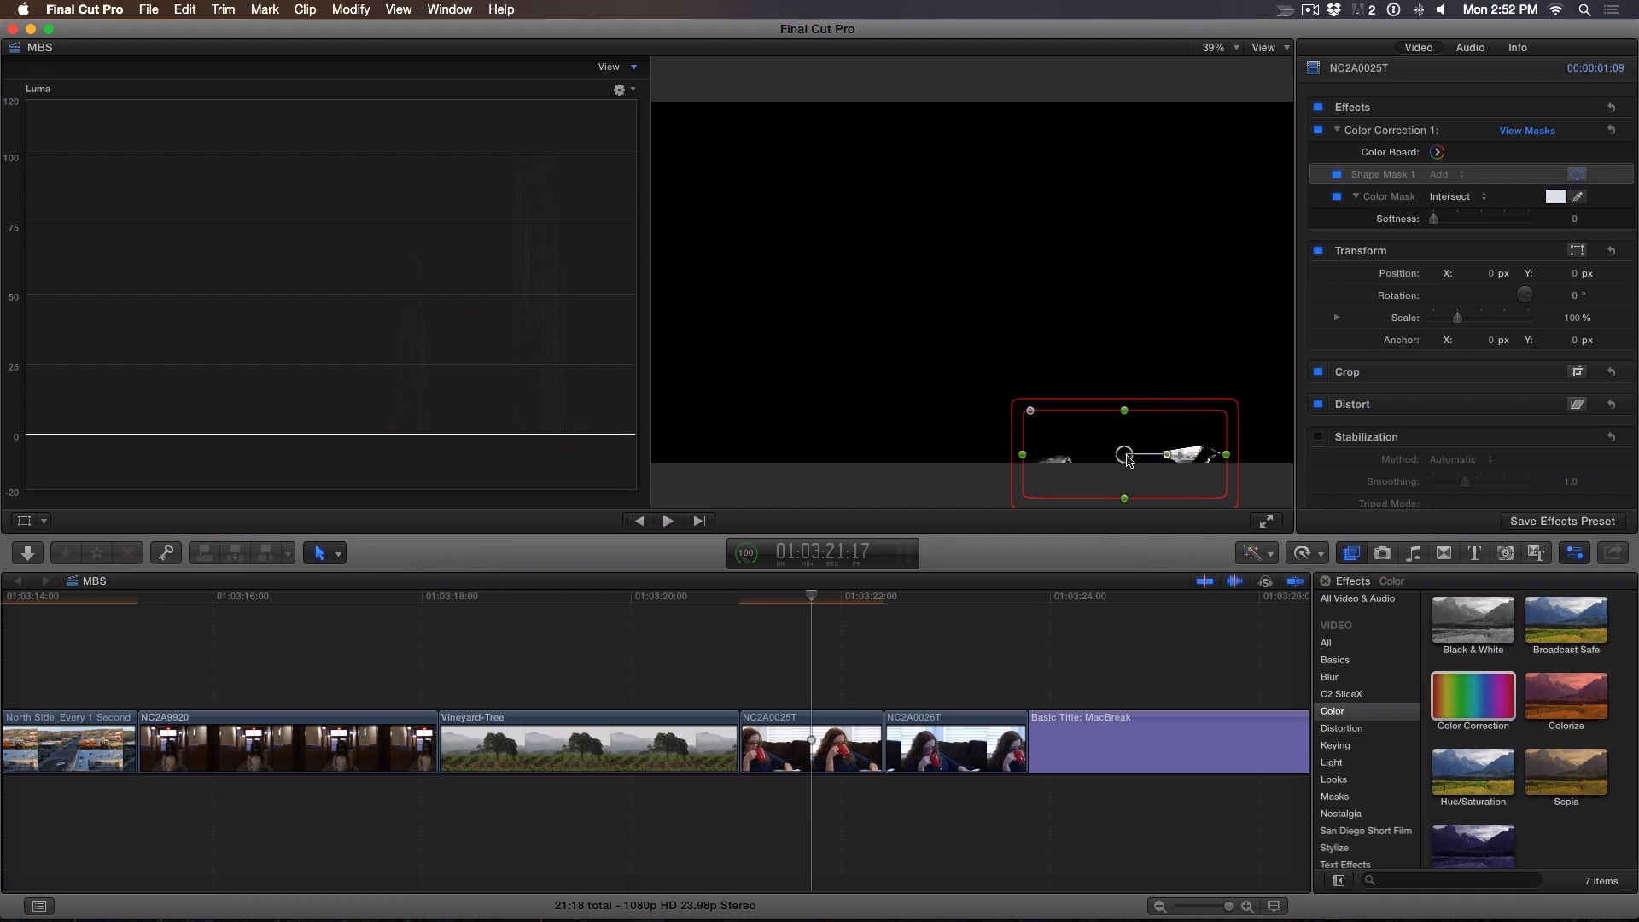
{"action": "left_click_drag", "start_coordinate": [1127, 451], "coordinate": [1125, 455]}
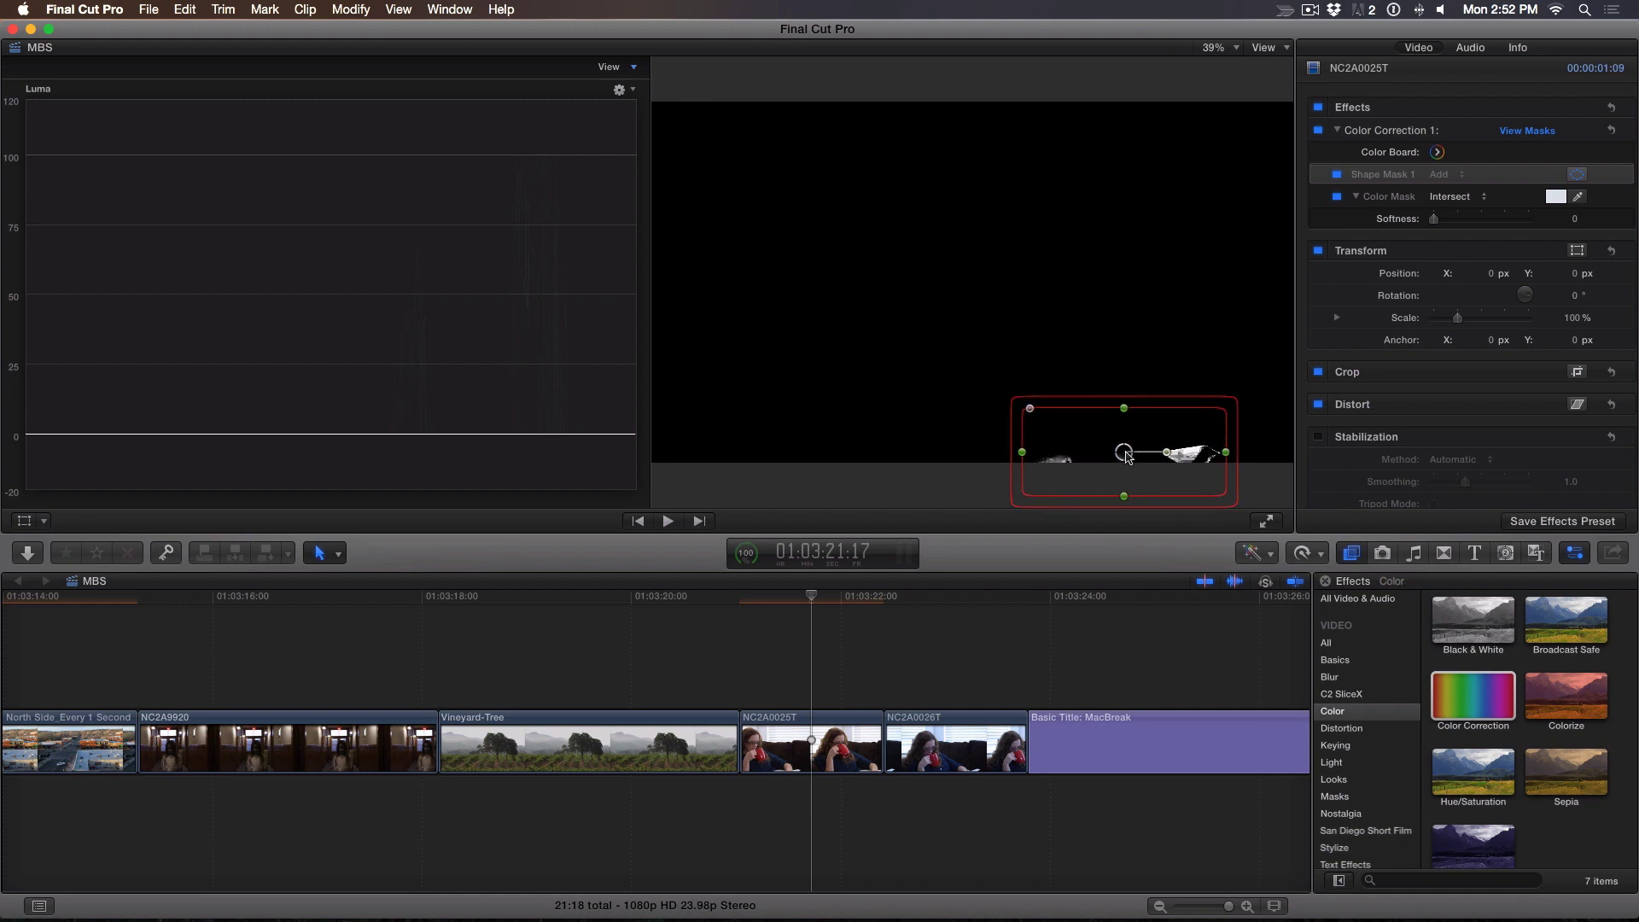
{"action": "mouse_move", "coordinate": [1450, 196]}
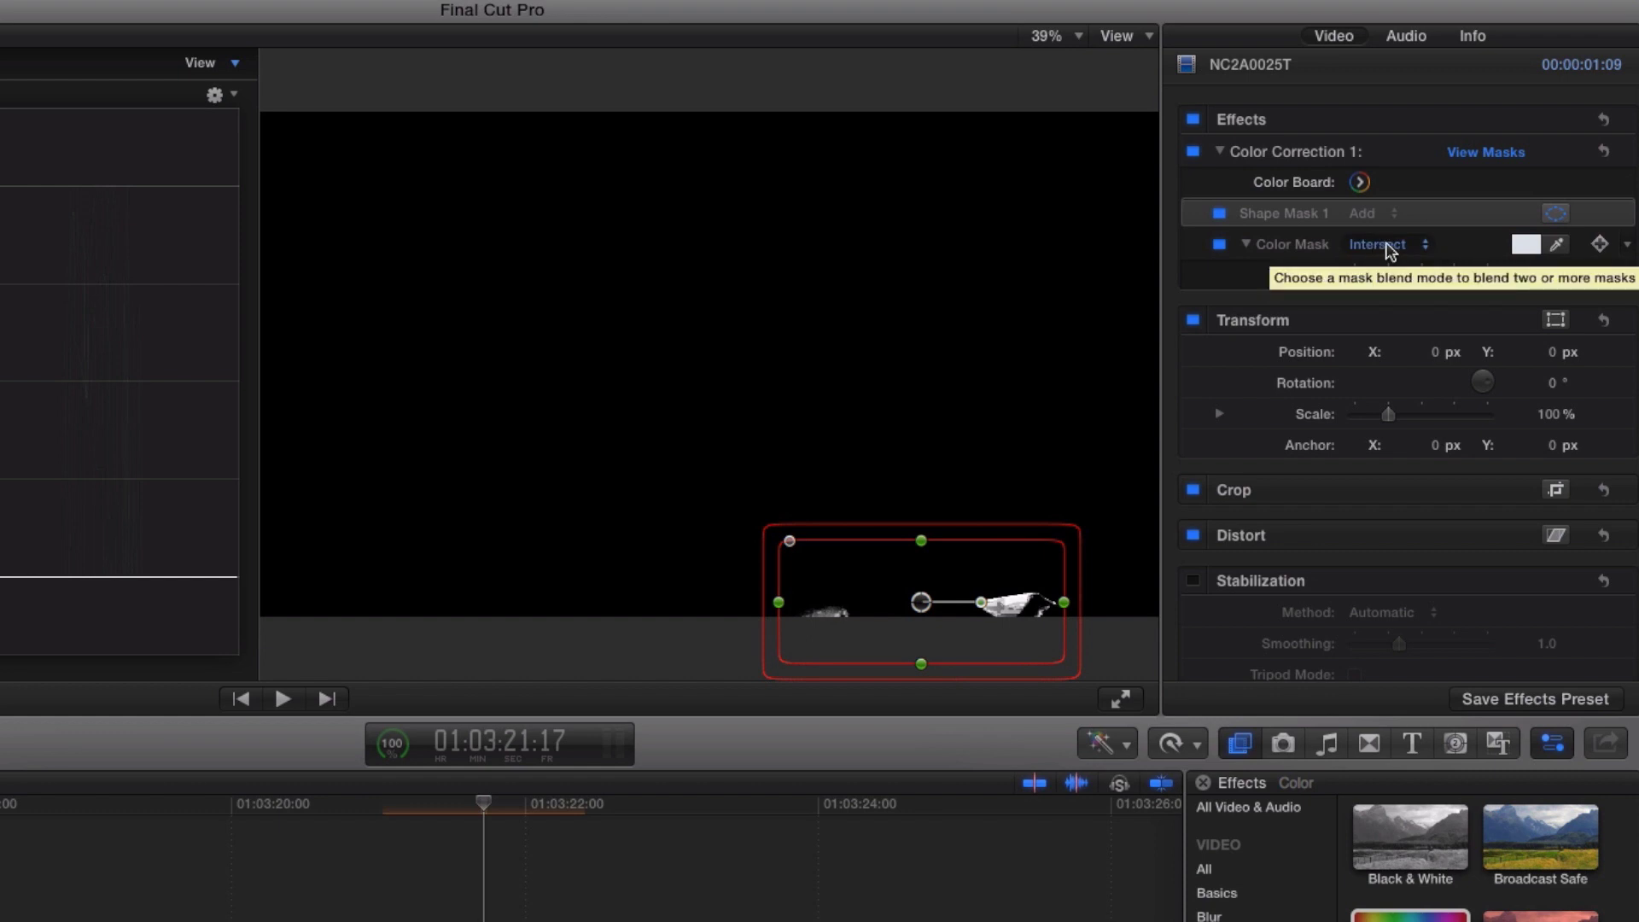
{"action": "left_click", "coordinate": [1388, 250]}
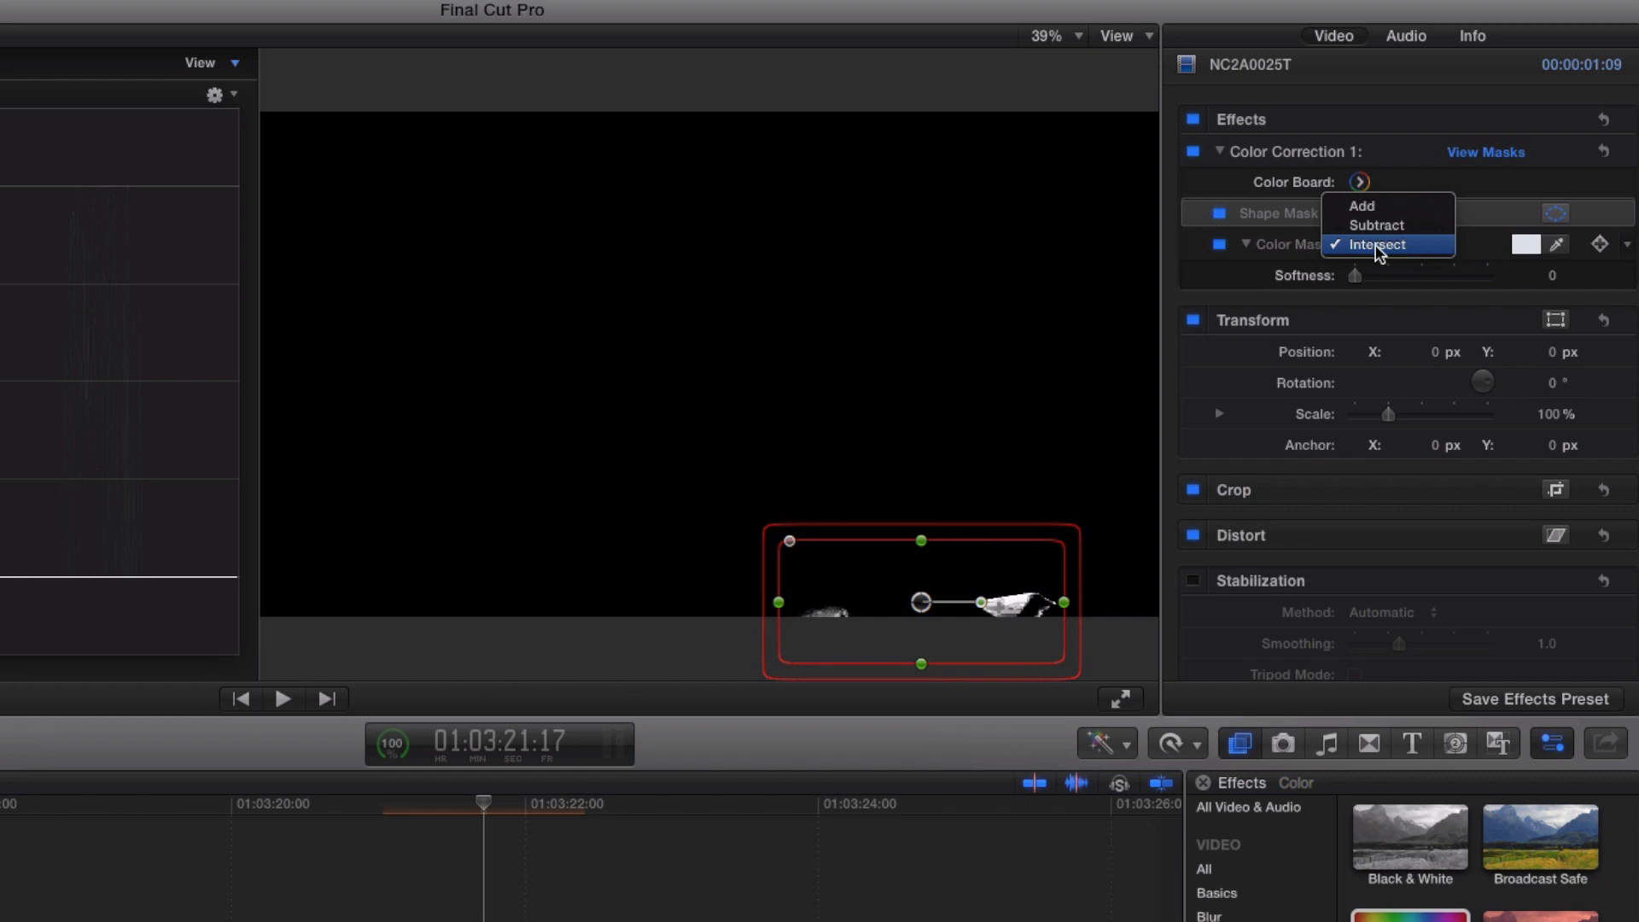
Move the Color Mask above Shape Mask 1 and set Shape Mask 1 to Subtract.
{"action": "left_click", "coordinate": [1272, 256]}
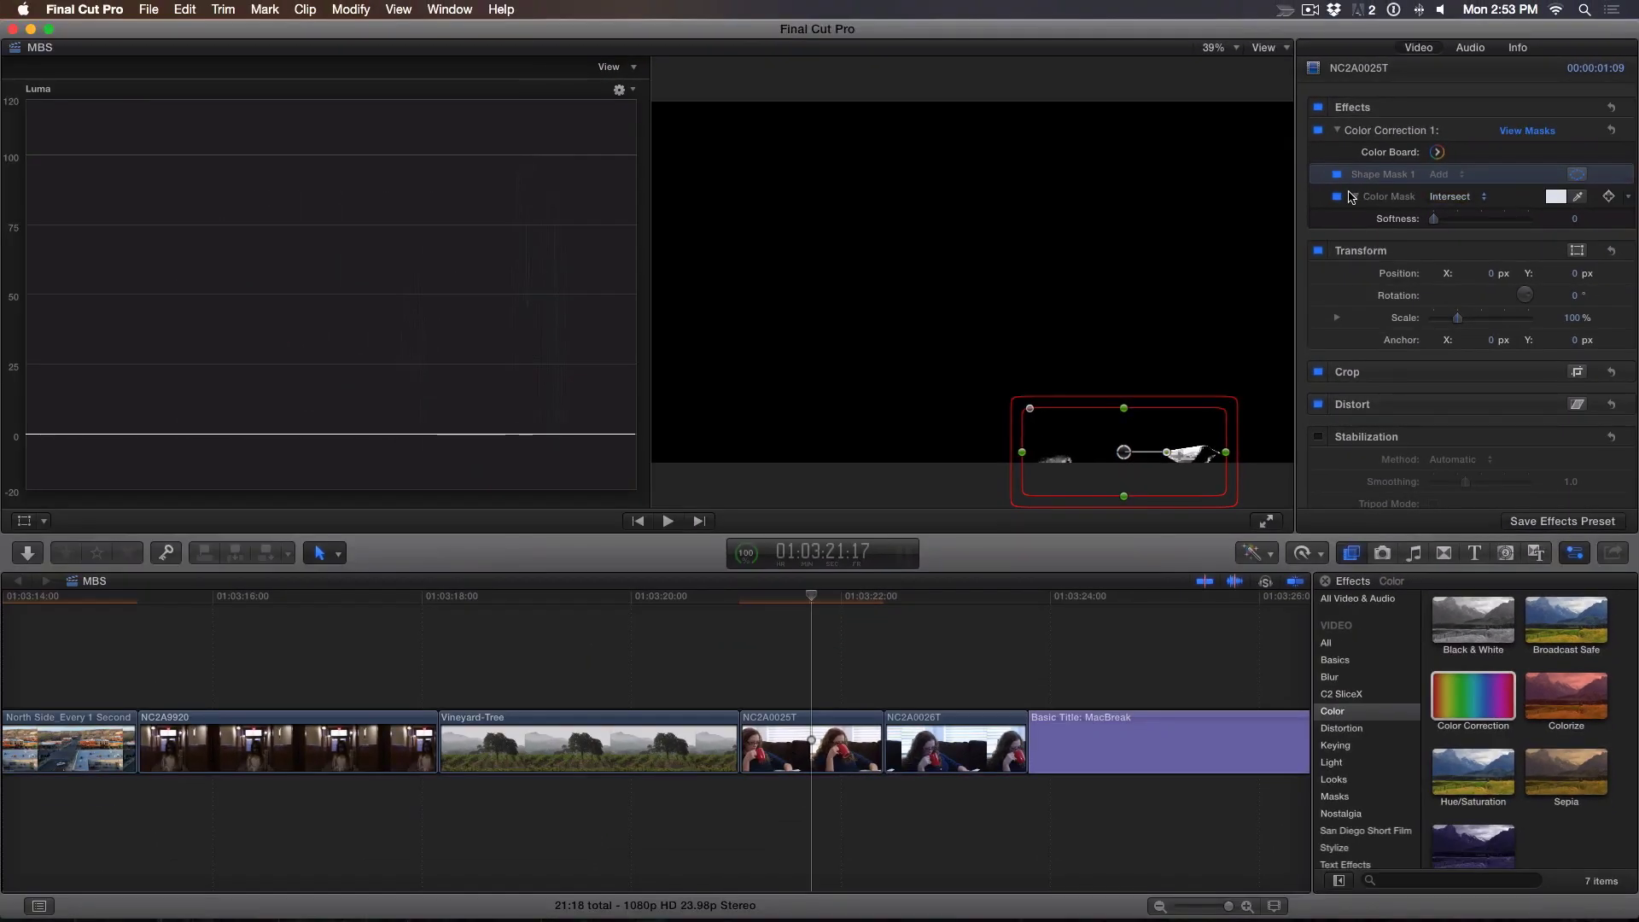
{"action": "left_click_drag", "start_coordinate": [1348, 200], "coordinate": [1352, 179]}
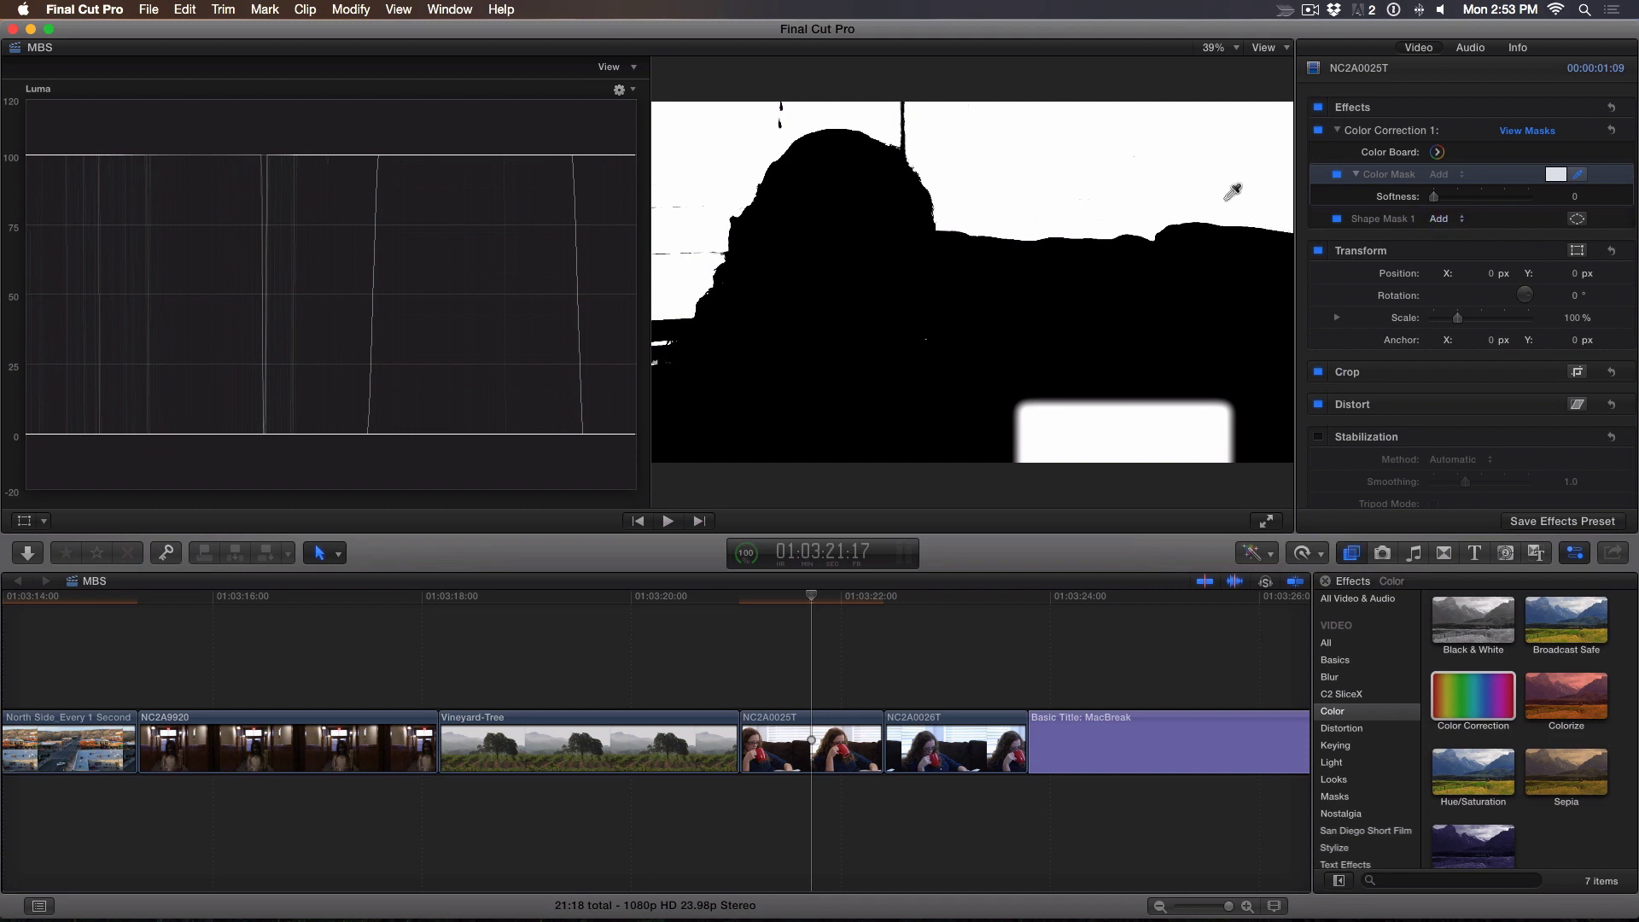
{"action": "left_click", "coordinate": [1443, 218]}
{"action": "left_click", "coordinate": [1450, 232]}
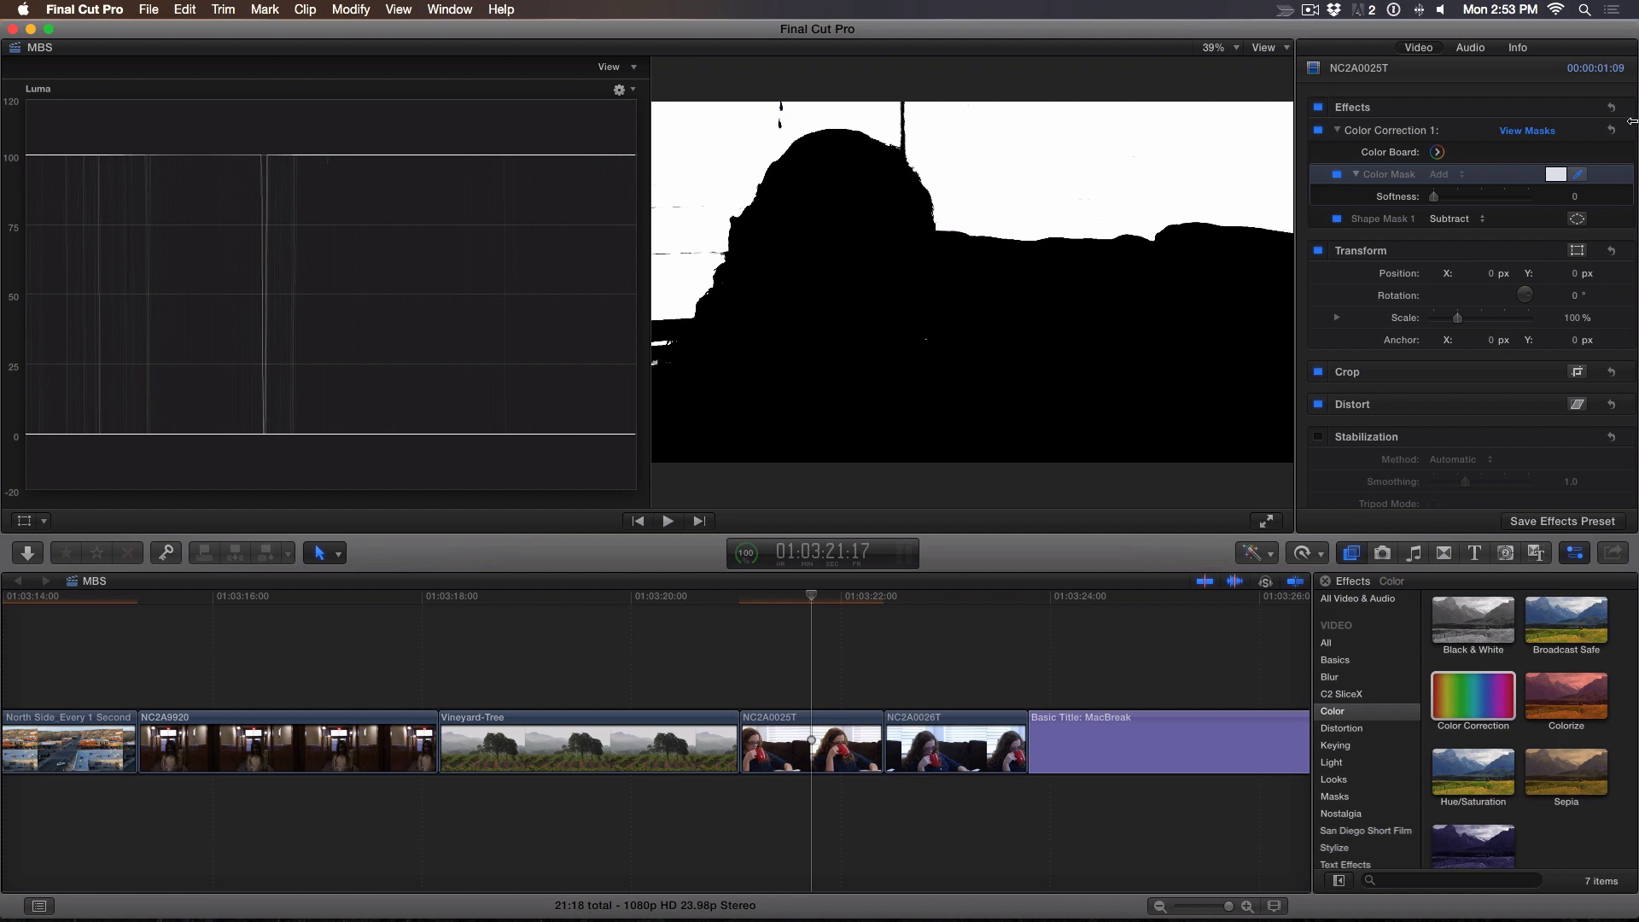
Add a second shape mask as a narrow rounded rectangle at the frame's left edge.
{"action": "left_click", "coordinate": [1576, 130]}
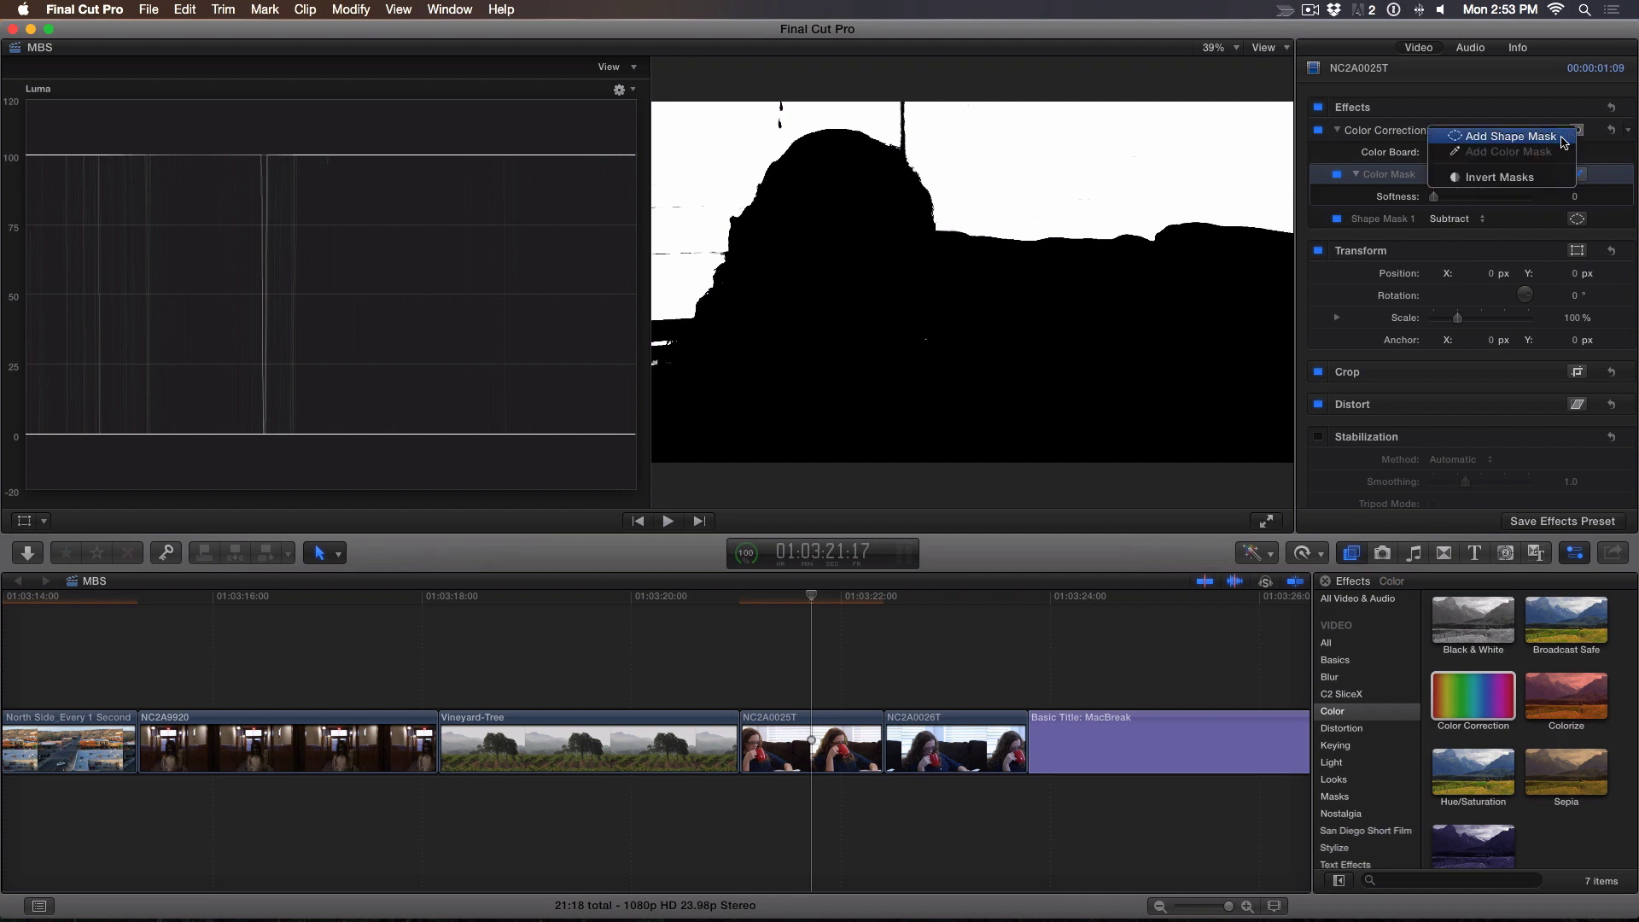
{"action": "left_click", "coordinate": [1512, 136]}
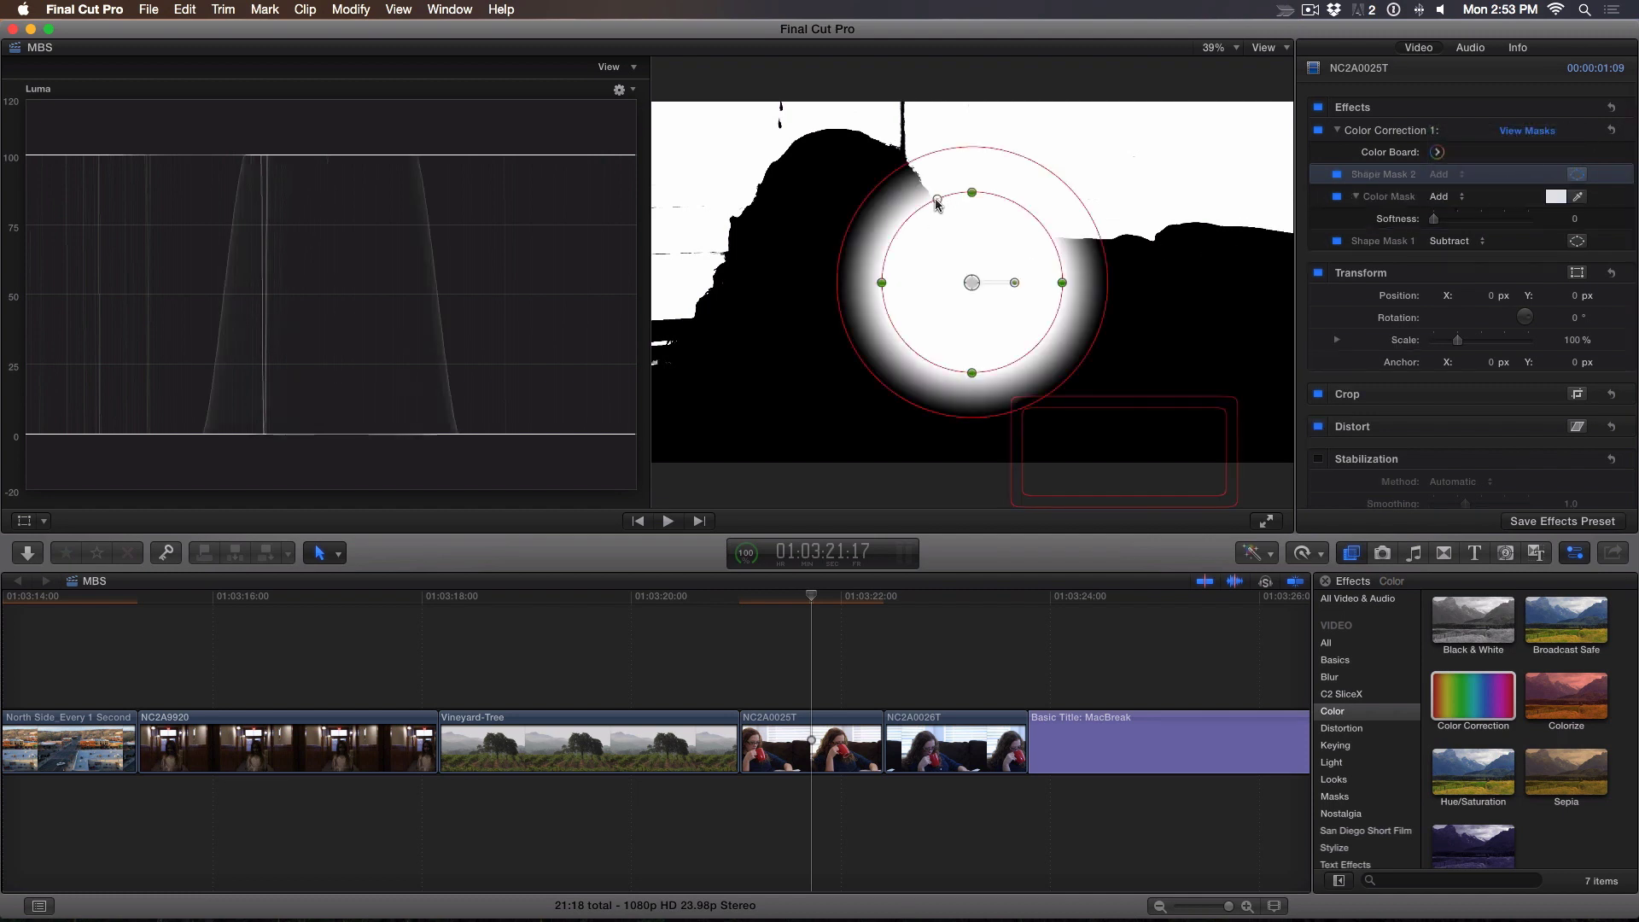
{"action": "left_click_drag", "start_coordinate": [936, 200], "coordinate": [900, 190]}
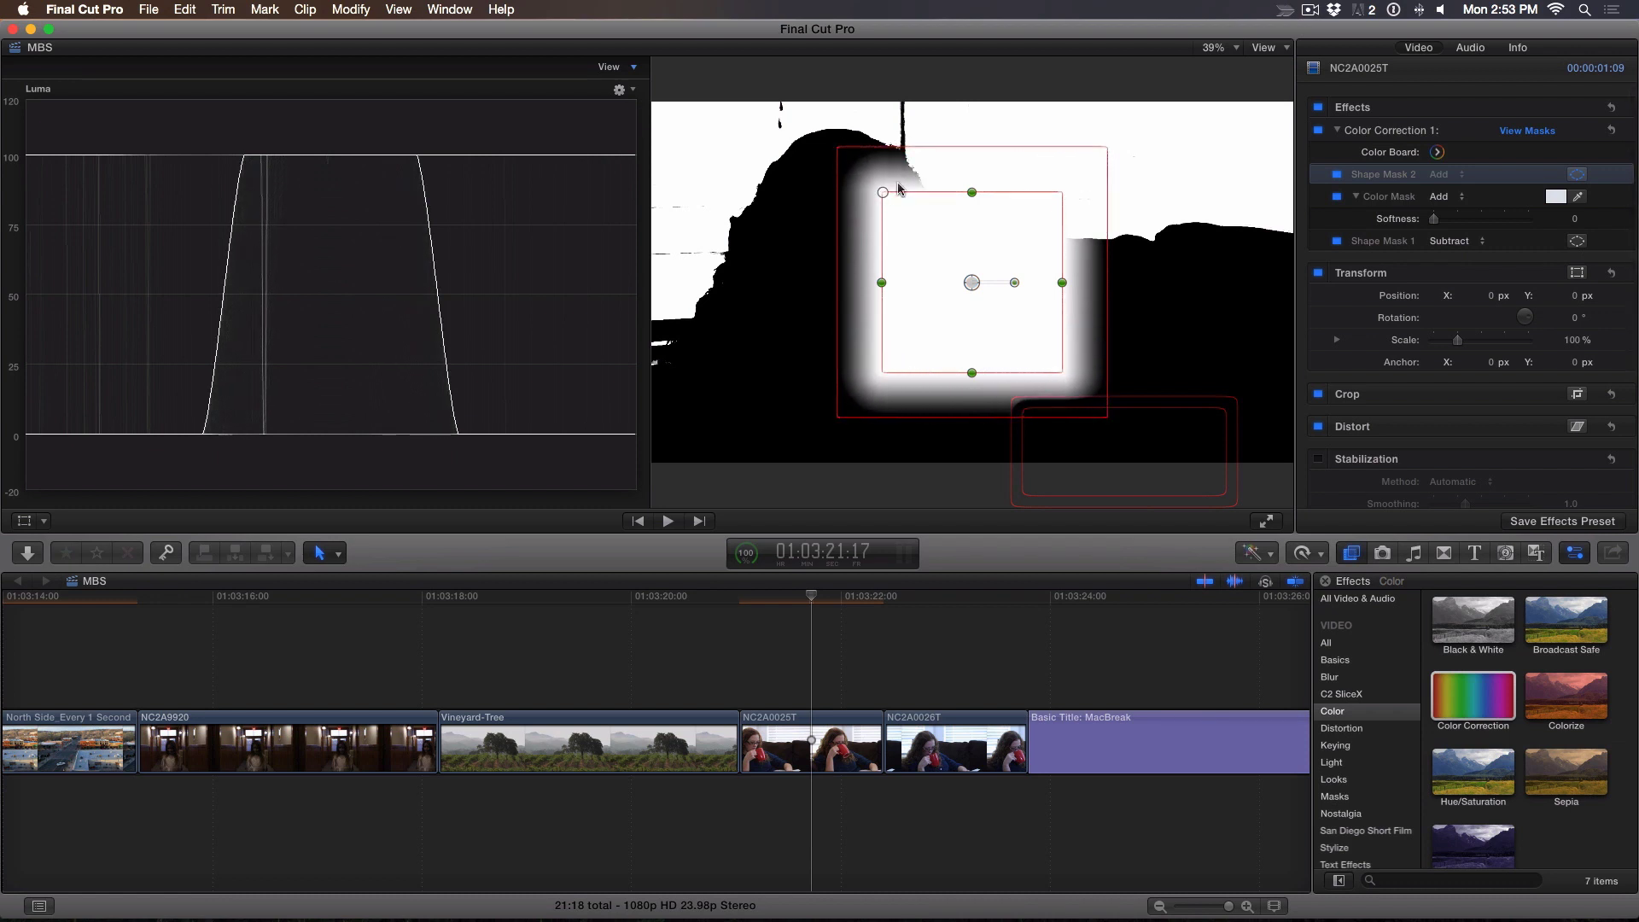
{"action": "left_click_drag", "start_coordinate": [959, 147], "coordinate": [889, 183]}
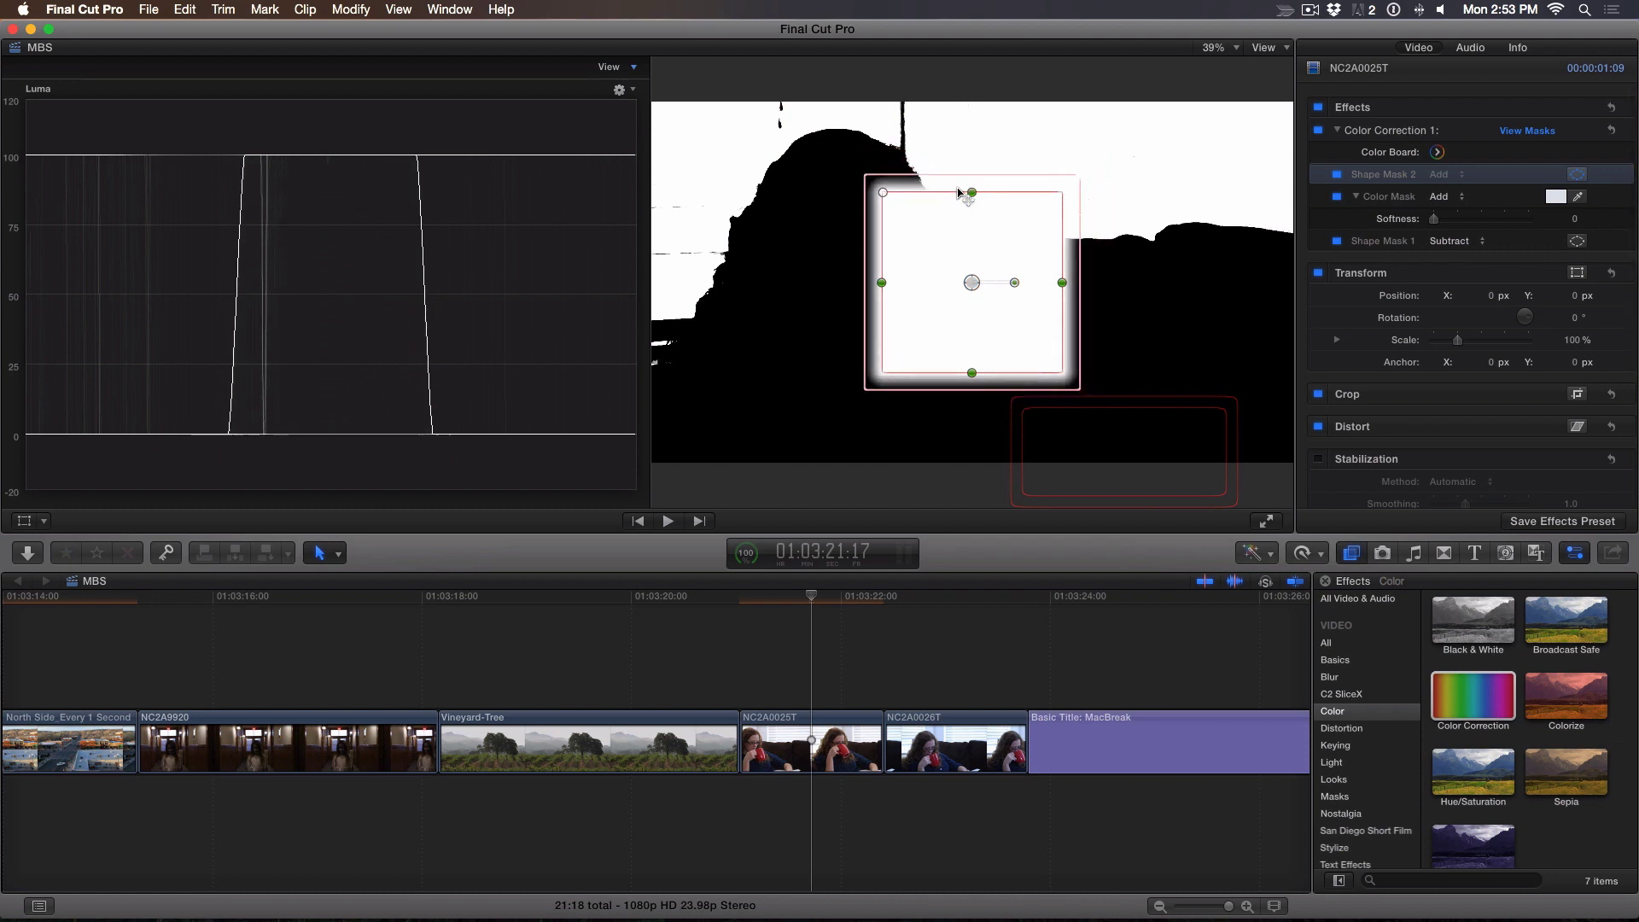
{"action": "left_click_drag", "start_coordinate": [883, 191], "coordinate": [972, 252]}
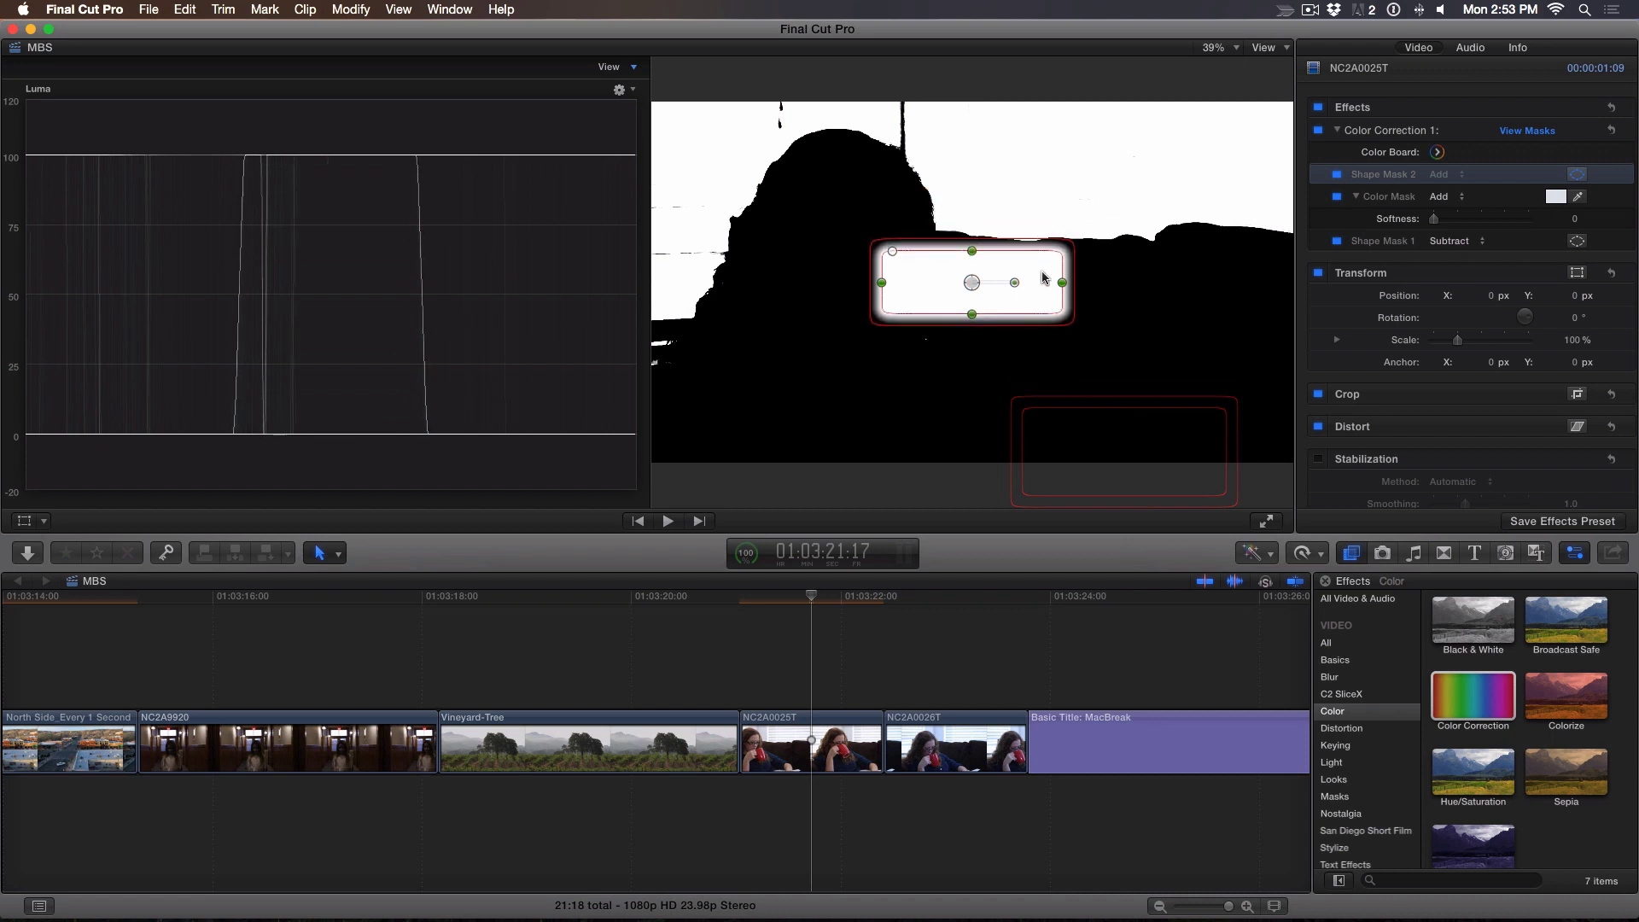
{"action": "mouse_move", "coordinate": [1056, 286]}
{"action": "left_mouse_down"}
{"action": "mouse_move", "coordinate": [927, 301]}
{"action": "mouse_move", "coordinate": [727, 358]}
{"action": "left_mouse_up"}
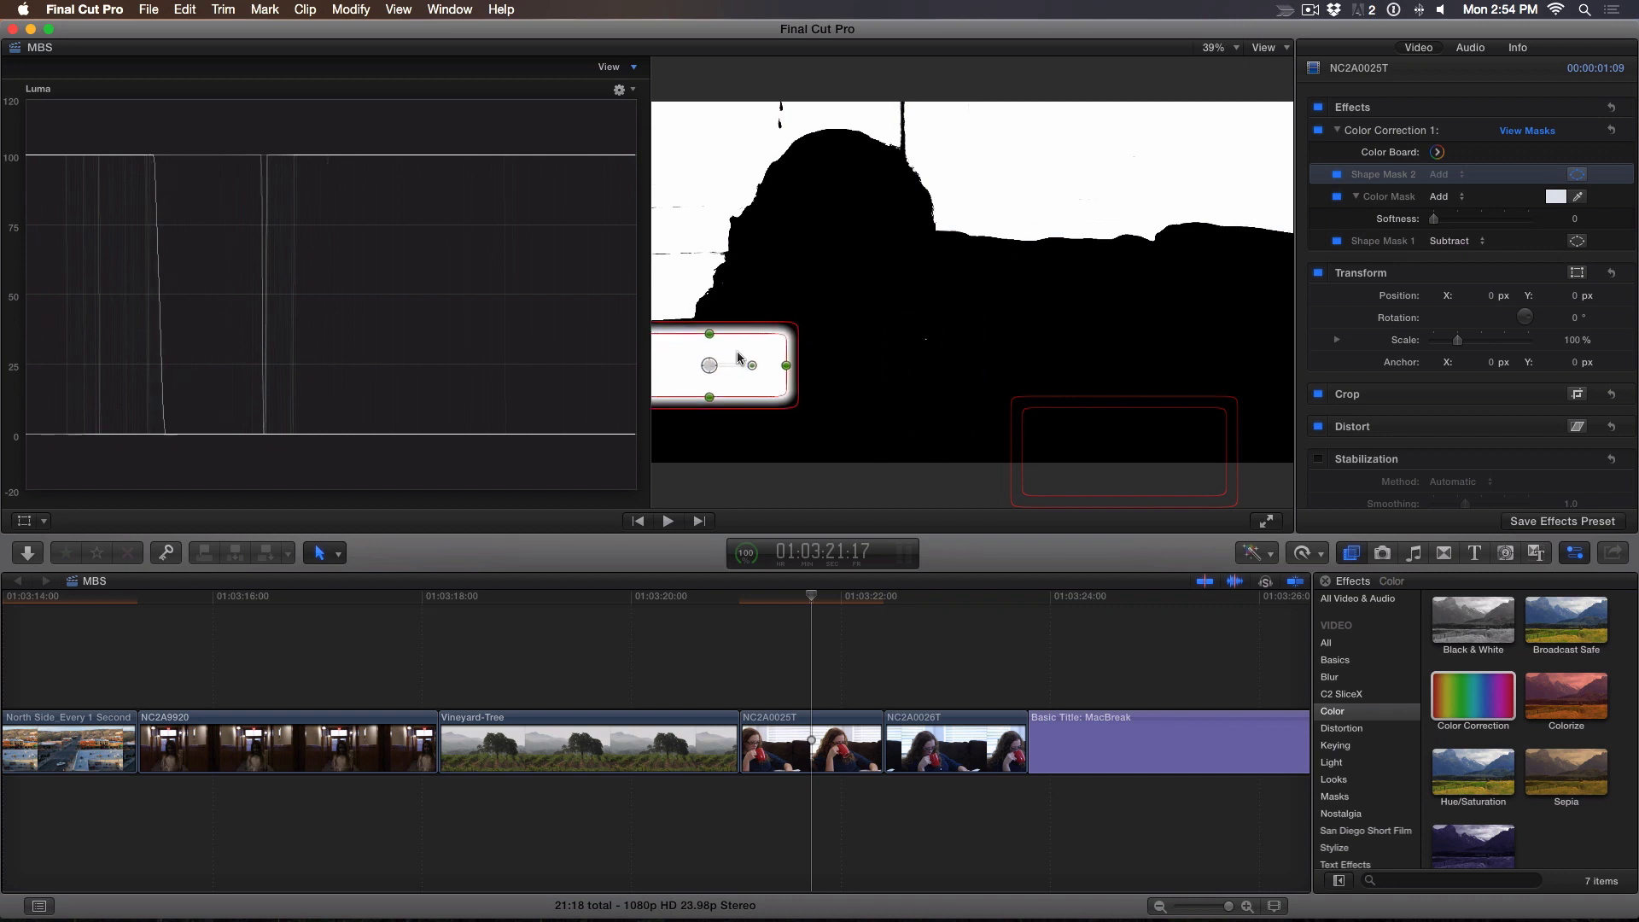
{"action": "mouse_move", "coordinate": [1382, 174]}
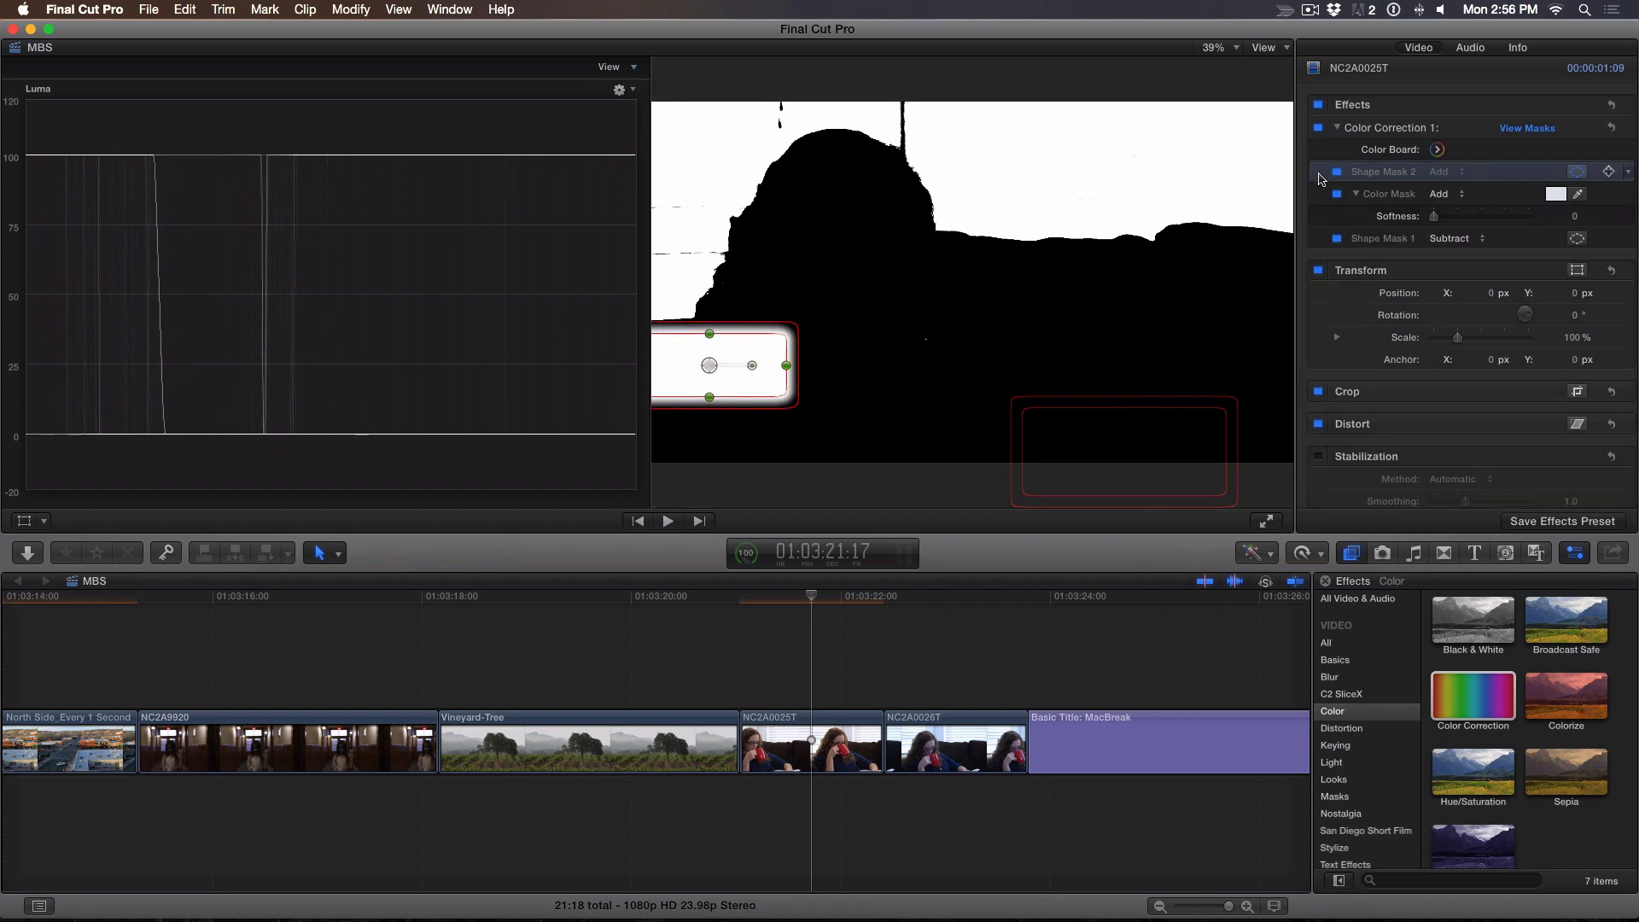
Move Shape Mask 2 below Shape Mask 1 and set it to Subtract.
{"action": "left_click_drag", "start_coordinate": [1323, 175], "coordinate": [1321, 241]}
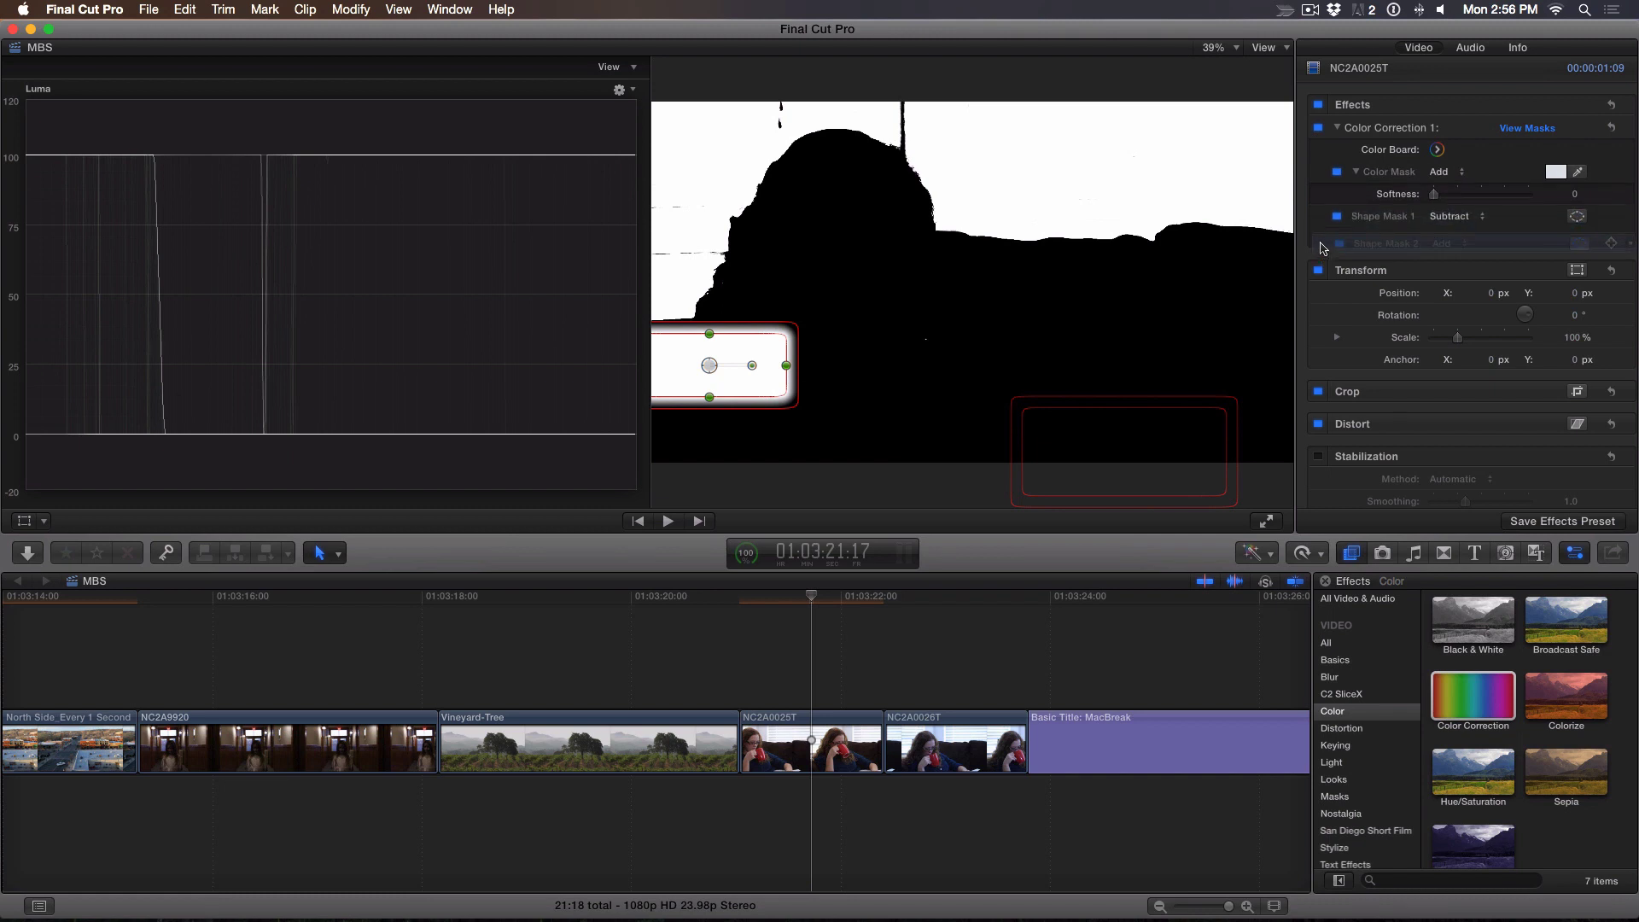
{"action": "left_click", "coordinate": [1448, 239]}
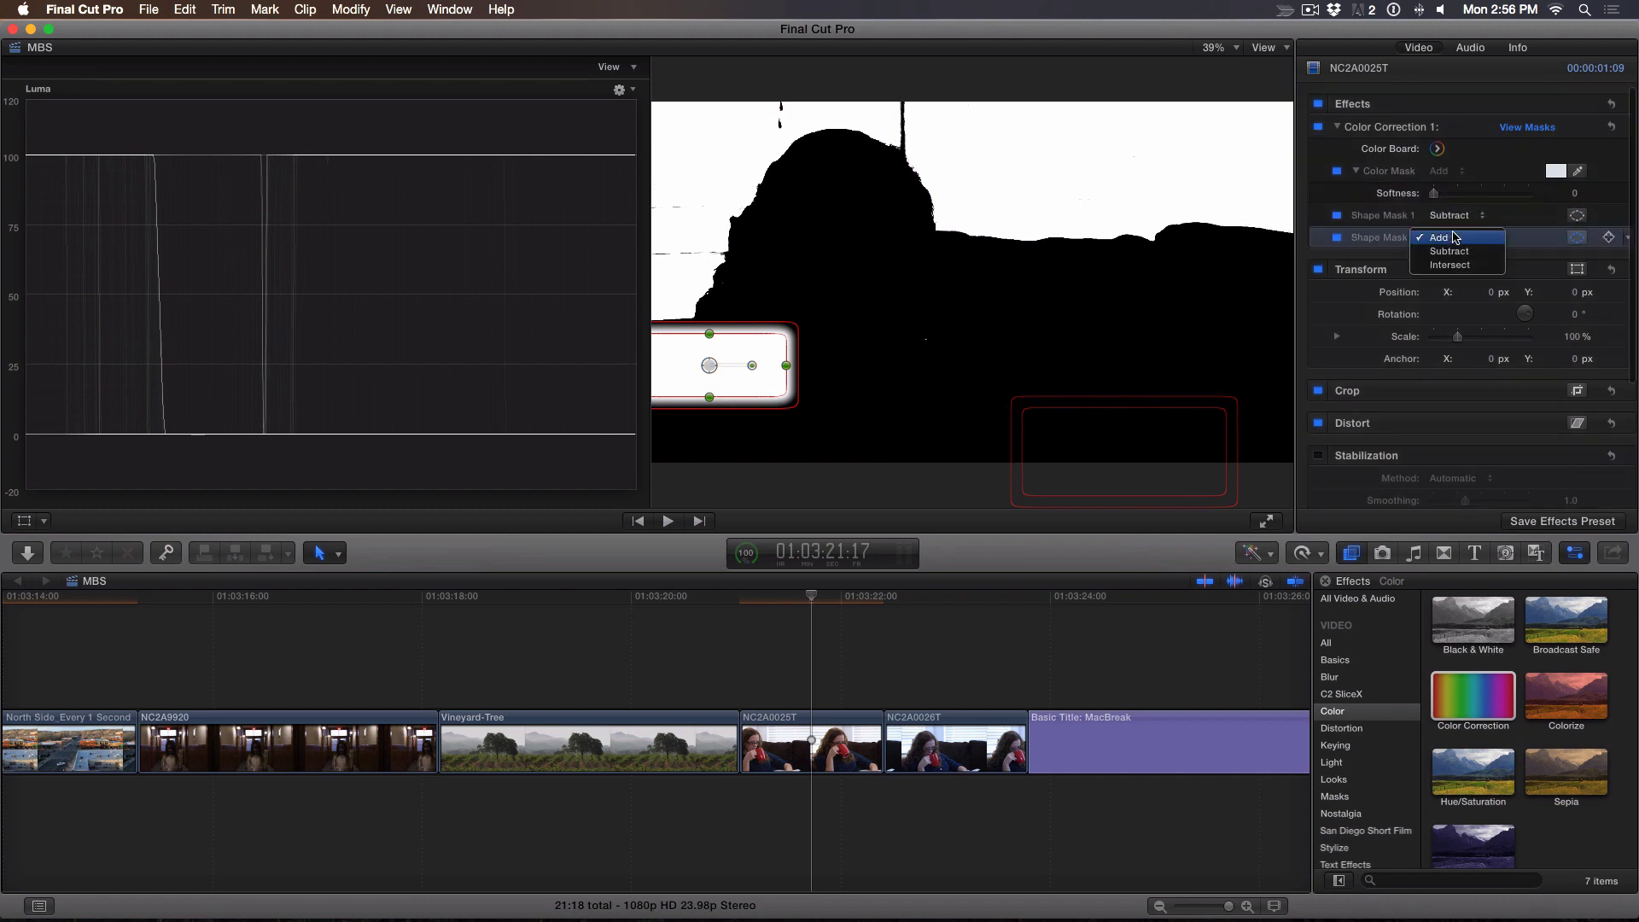
{"action": "left_click", "coordinate": [1453, 255]}
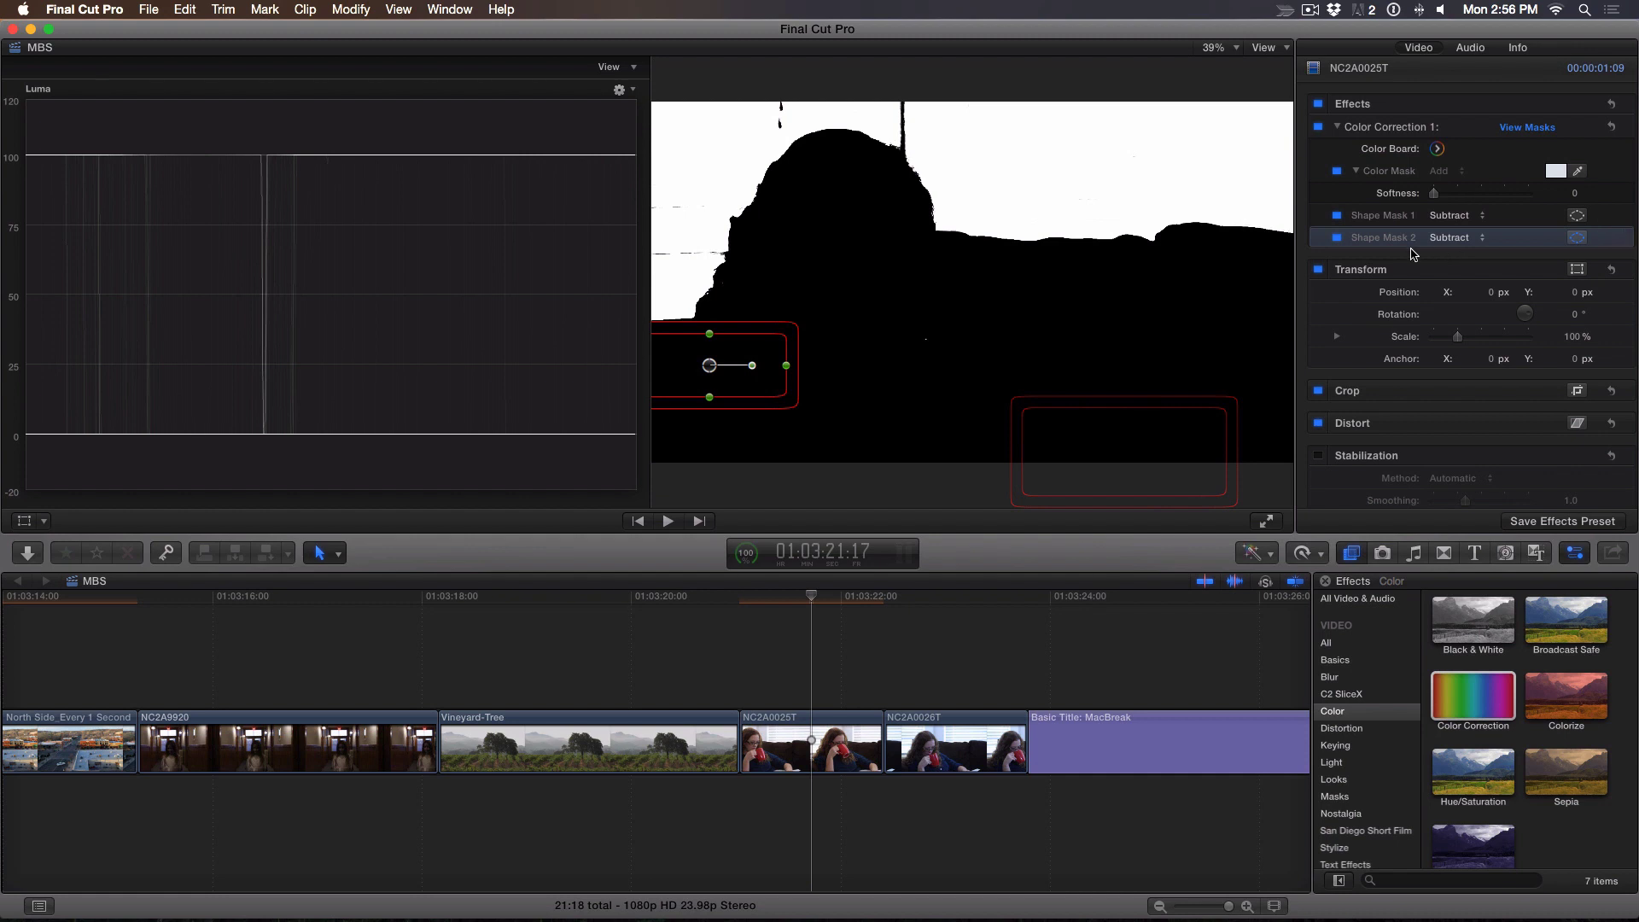
Rename Shape Mask 1 to 'Book Mask' and Shape Mask 2 to 'Shoulder Mask'.
{"action": "double_click", "coordinate": [1378, 218]}
{"action": "type", "text": "Book Mask"}
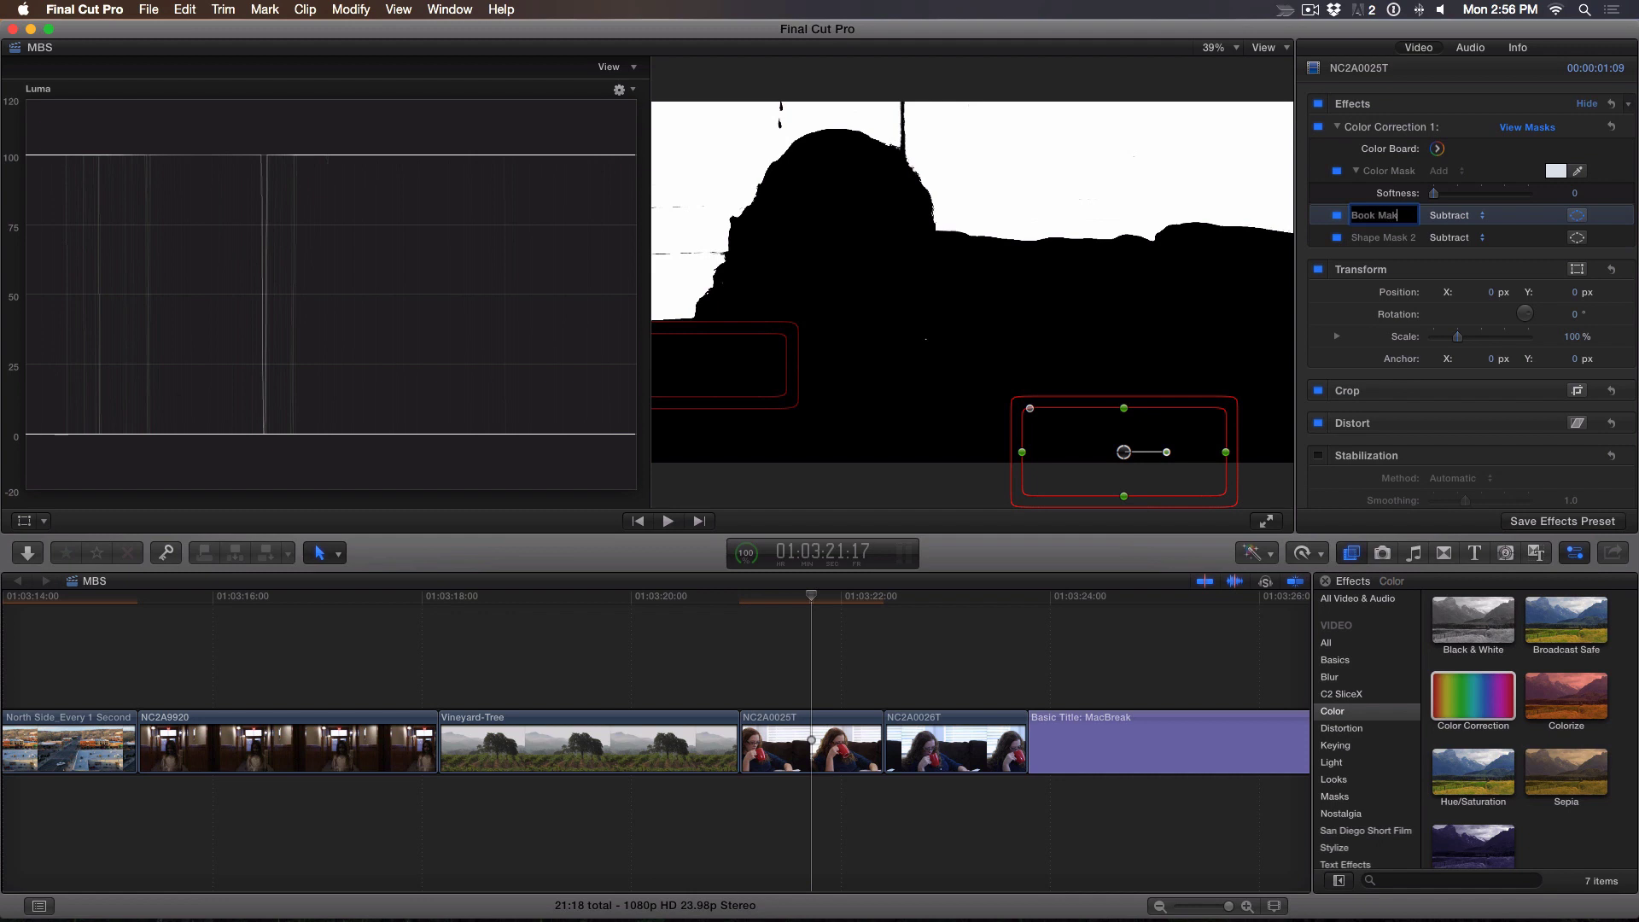
{"action": "key", "text": "Return"}
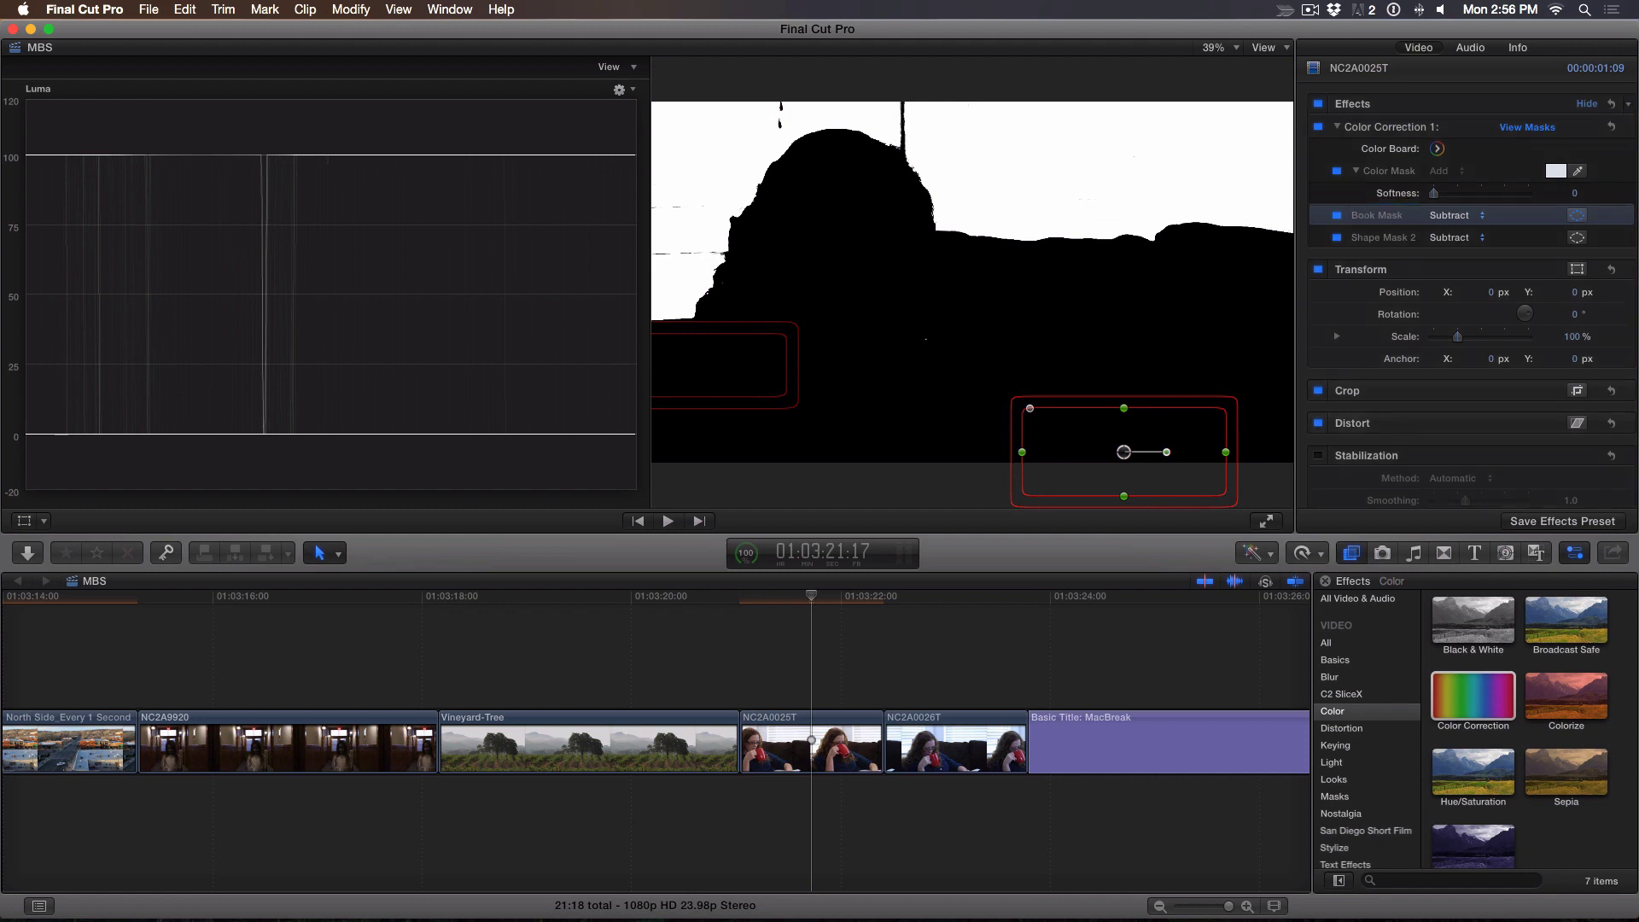
{"action": "left_click", "coordinate": [1393, 241]}
{"action": "type", "text": "oulder"}
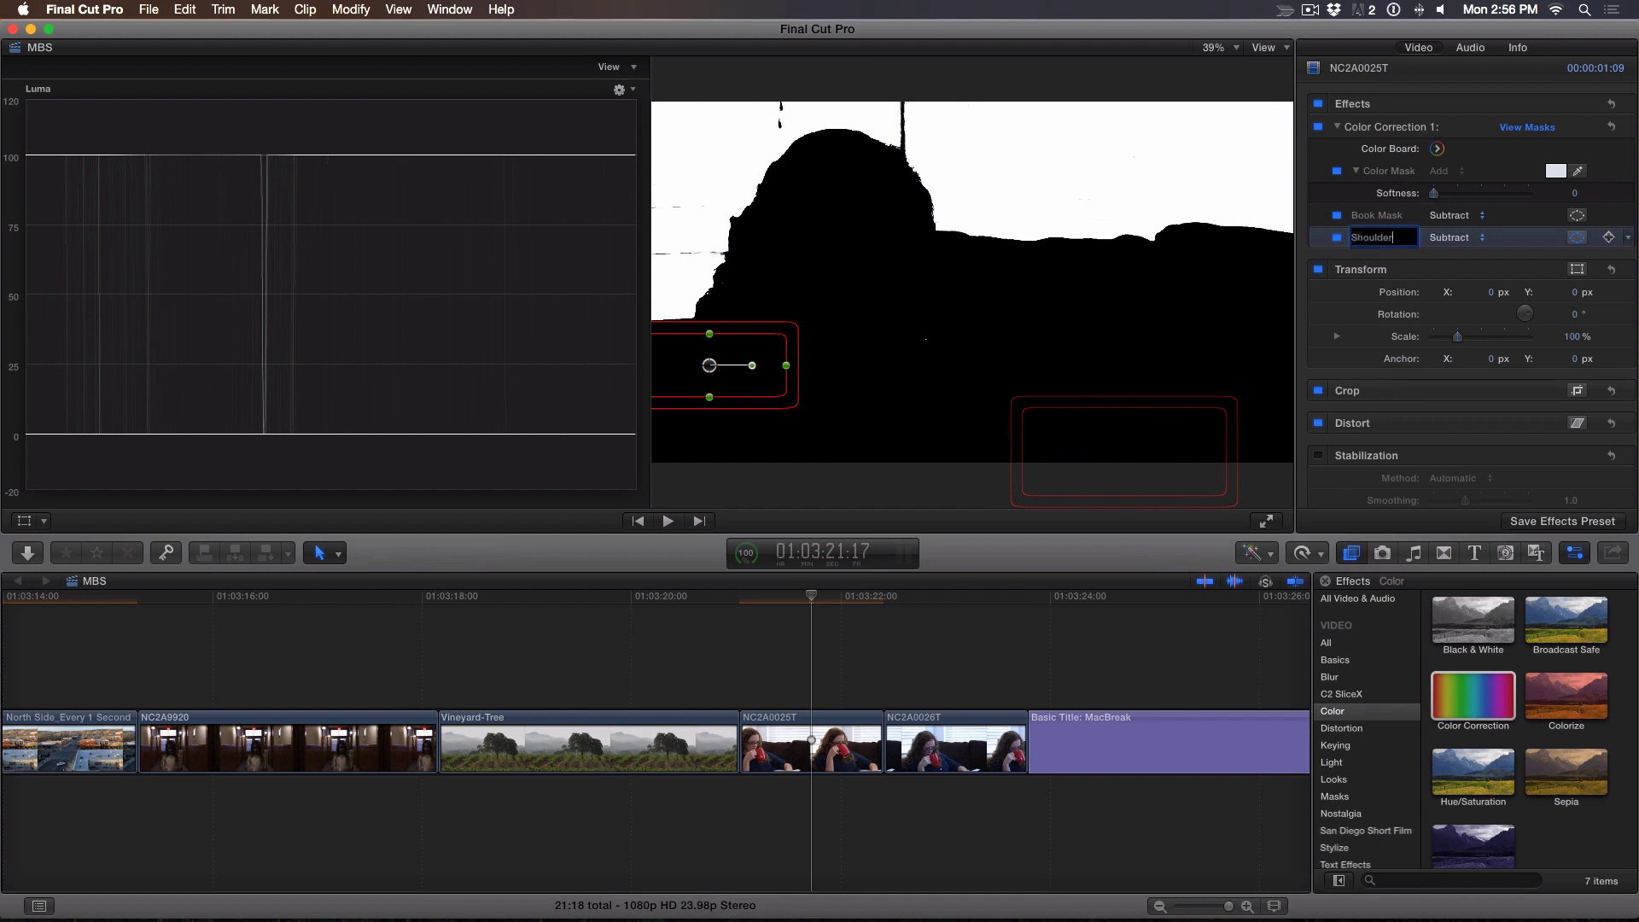
{"action": "key", "text": "Return"}
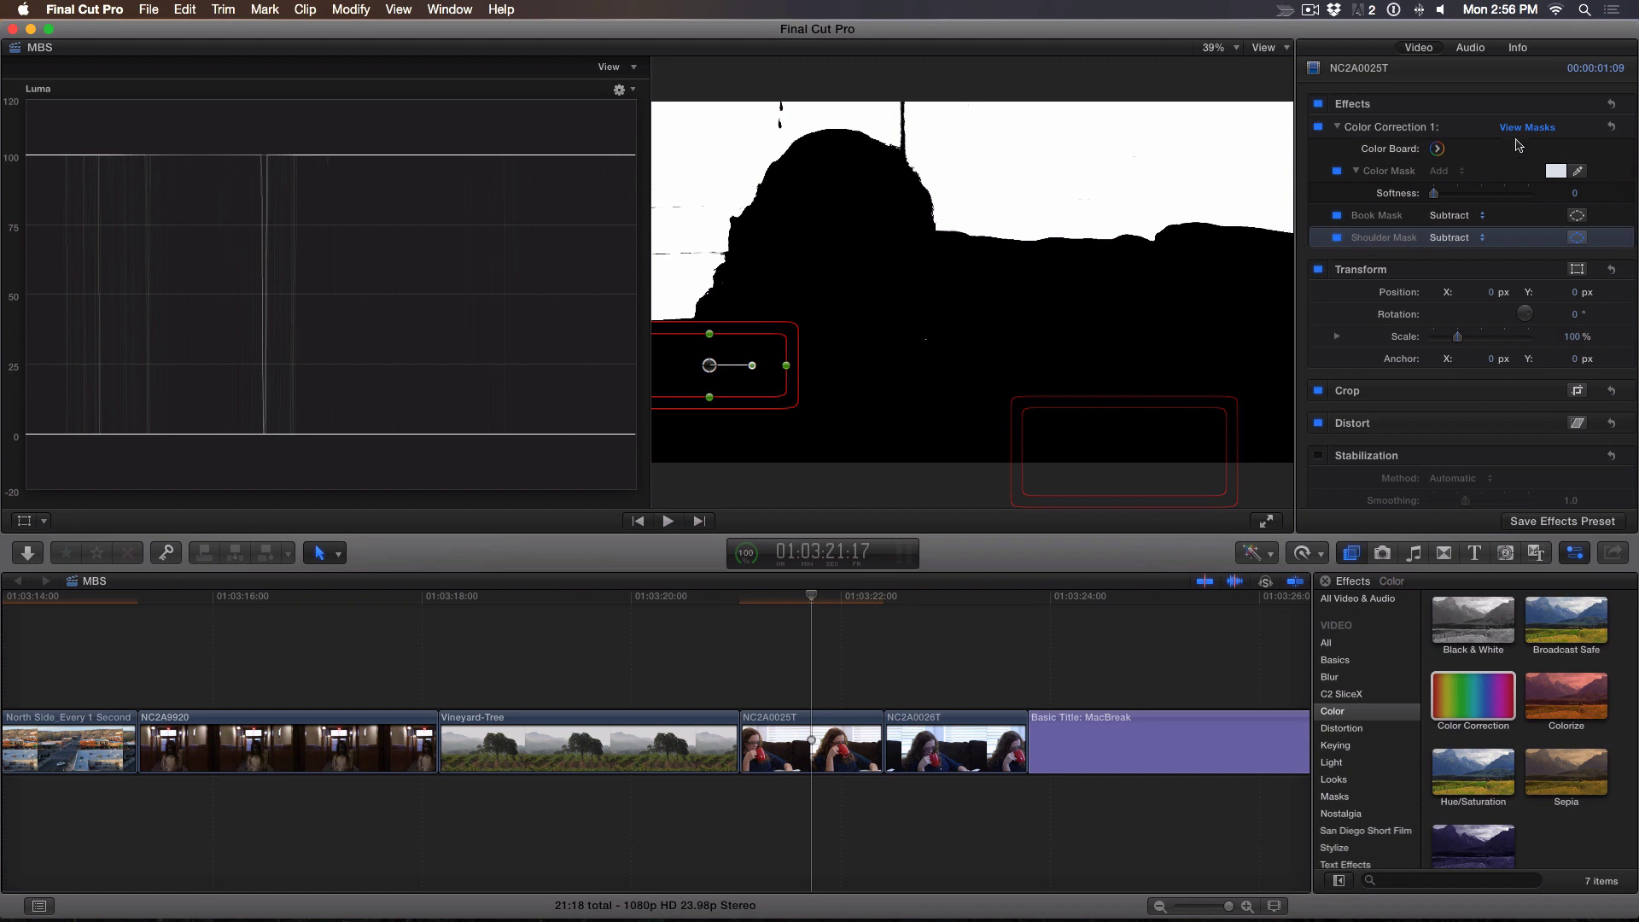
Turn off View Masks and set the Color Board Exposure highlights to -14%.
{"action": "left_click", "coordinate": [1525, 128]}
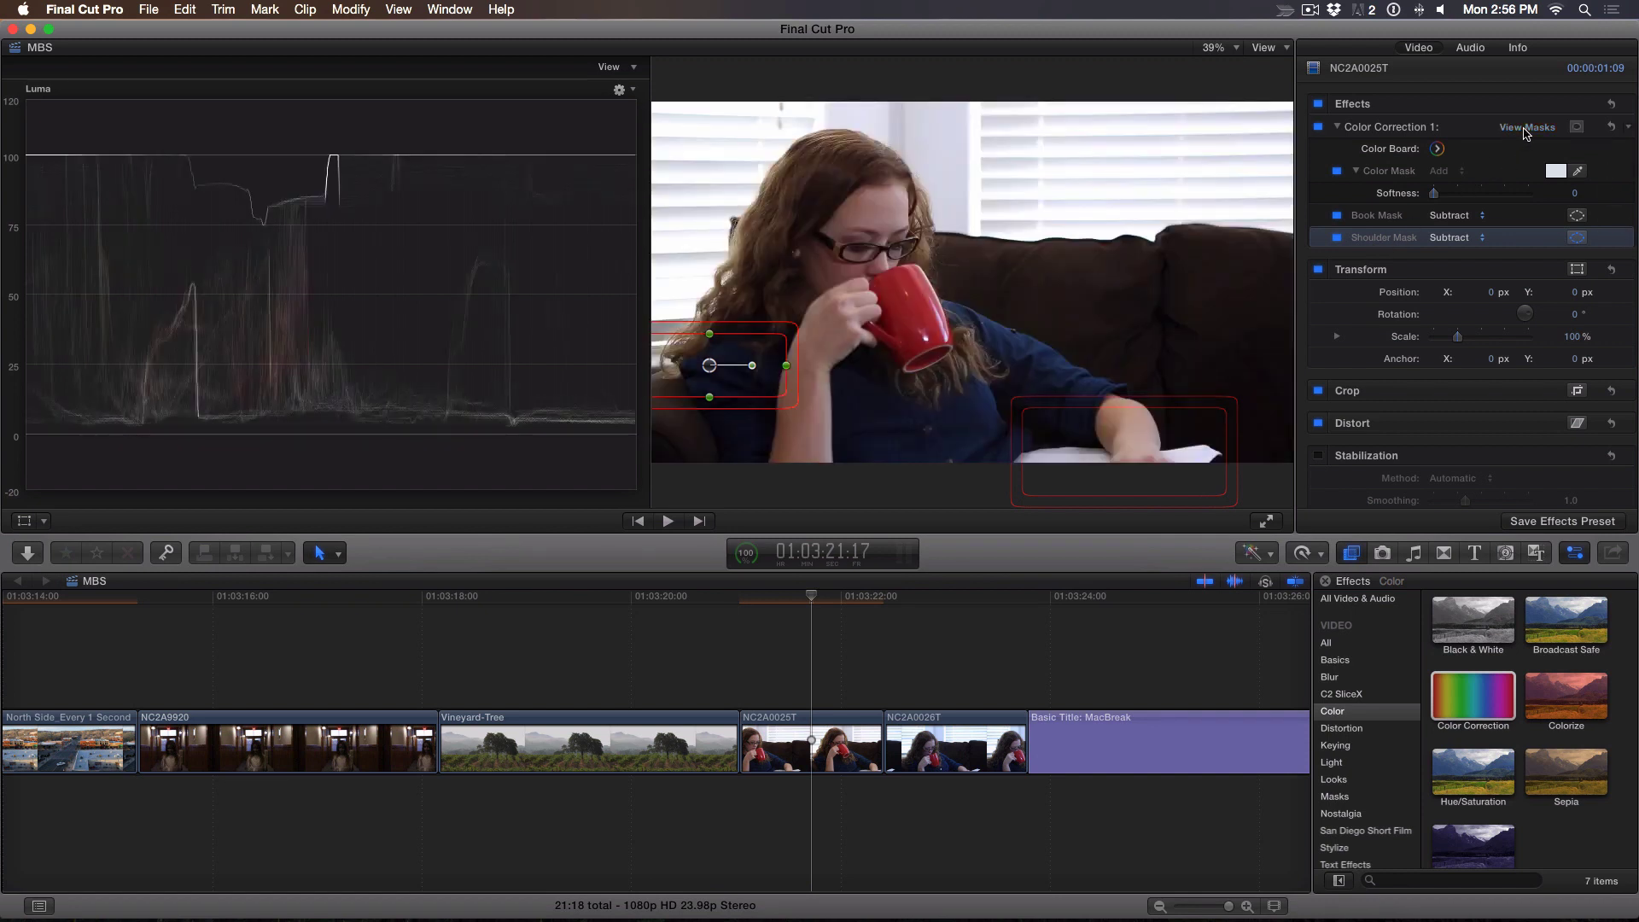
{"action": "left_click", "coordinate": [1438, 150]}
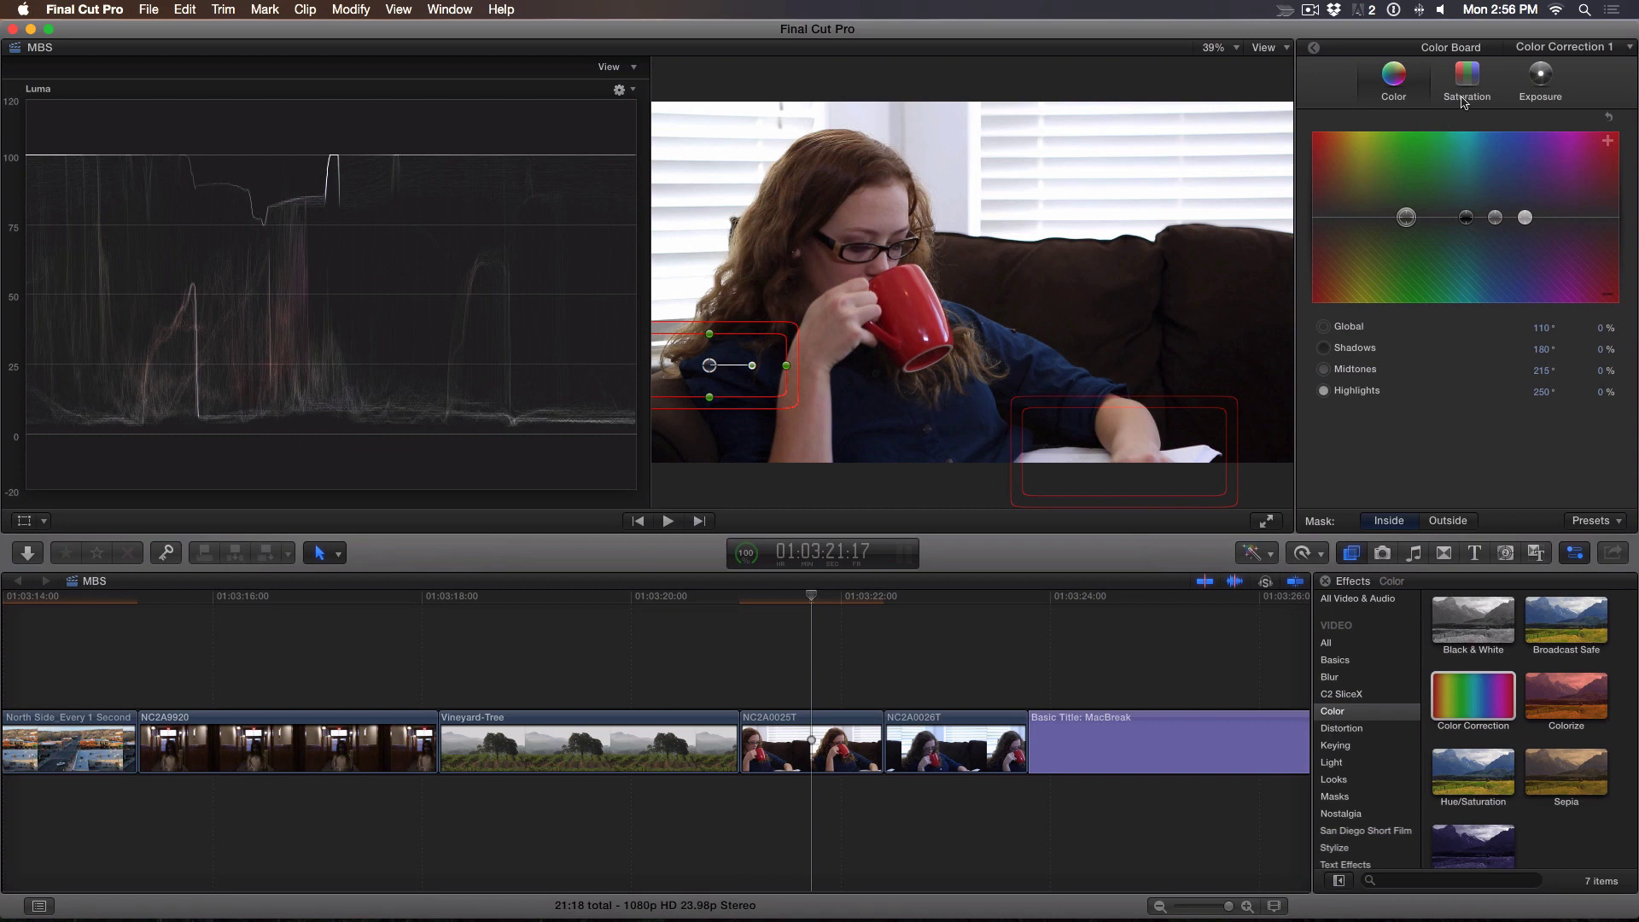
{"action": "left_click", "coordinate": [1537, 86]}
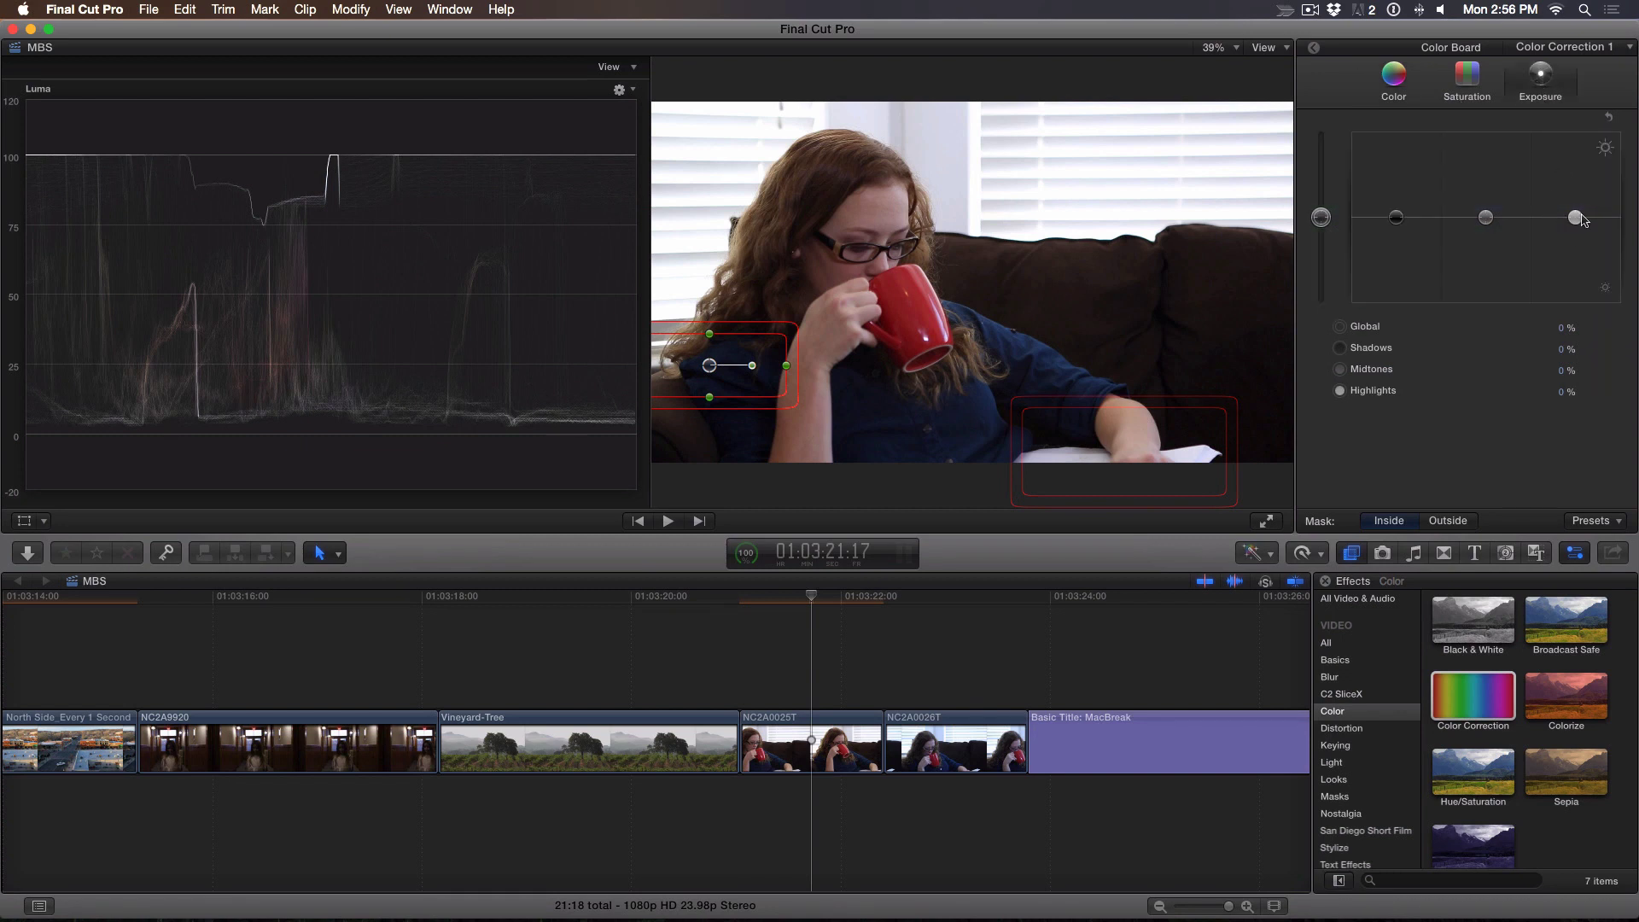
{"action": "left_click", "coordinate": [1575, 217]}
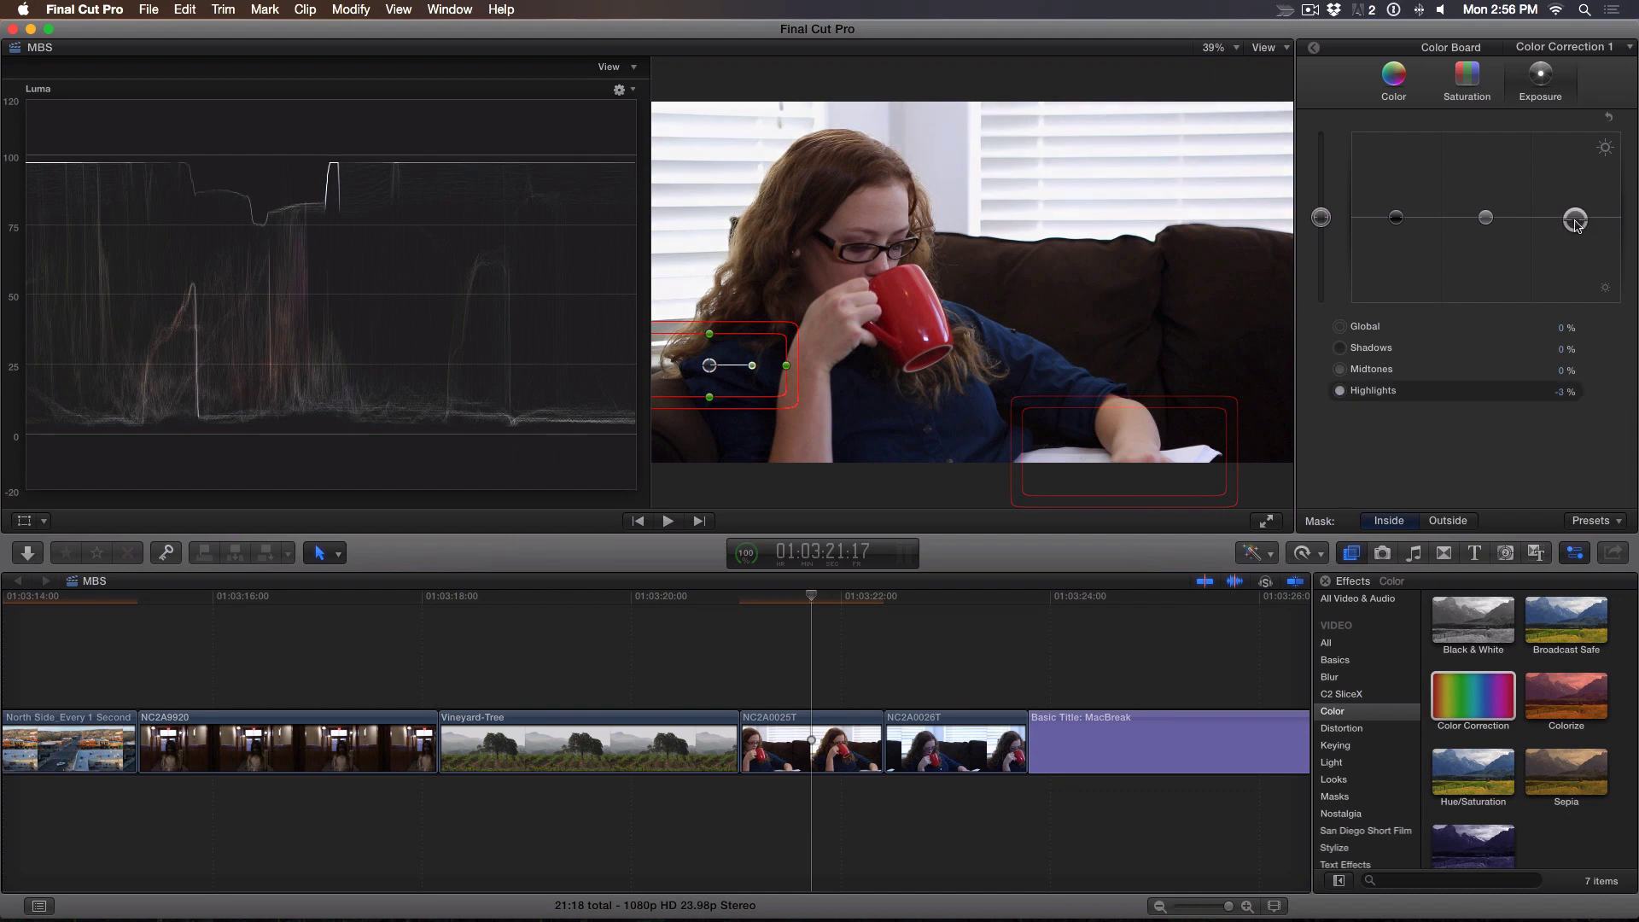
{"action": "left_click_drag", "start_coordinate": [1576, 220], "coordinate": [1575, 225]}
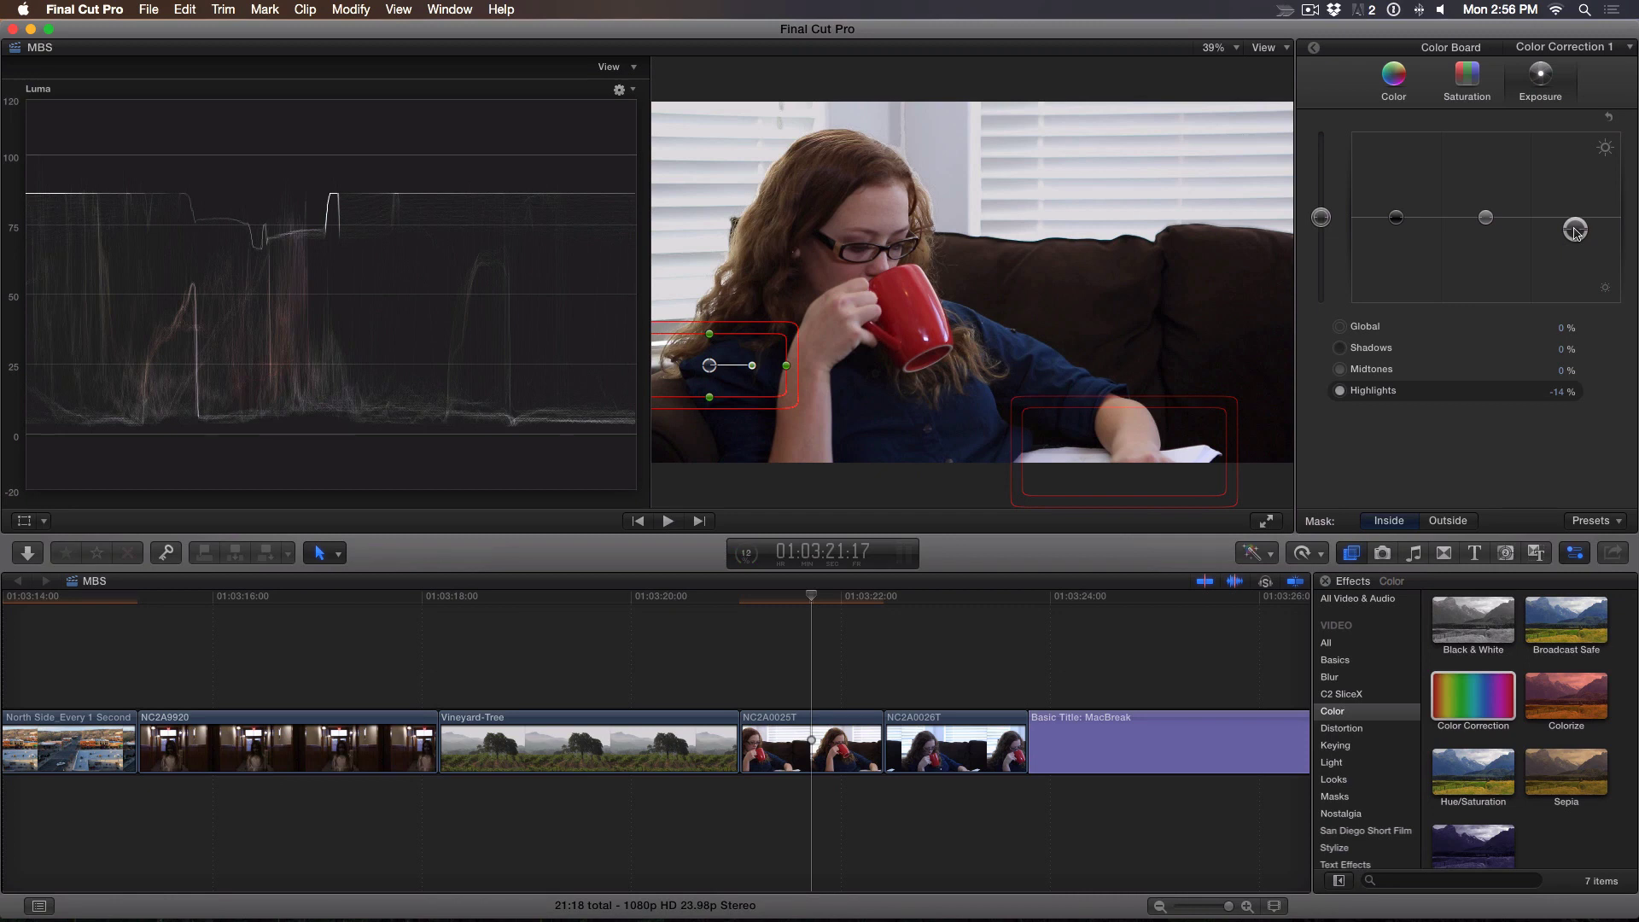
Tint the masked window highlights warm orange, about 11° at 14%, then return to the Video Inspector effects list.
{"action": "left_click", "coordinate": [1393, 84]}
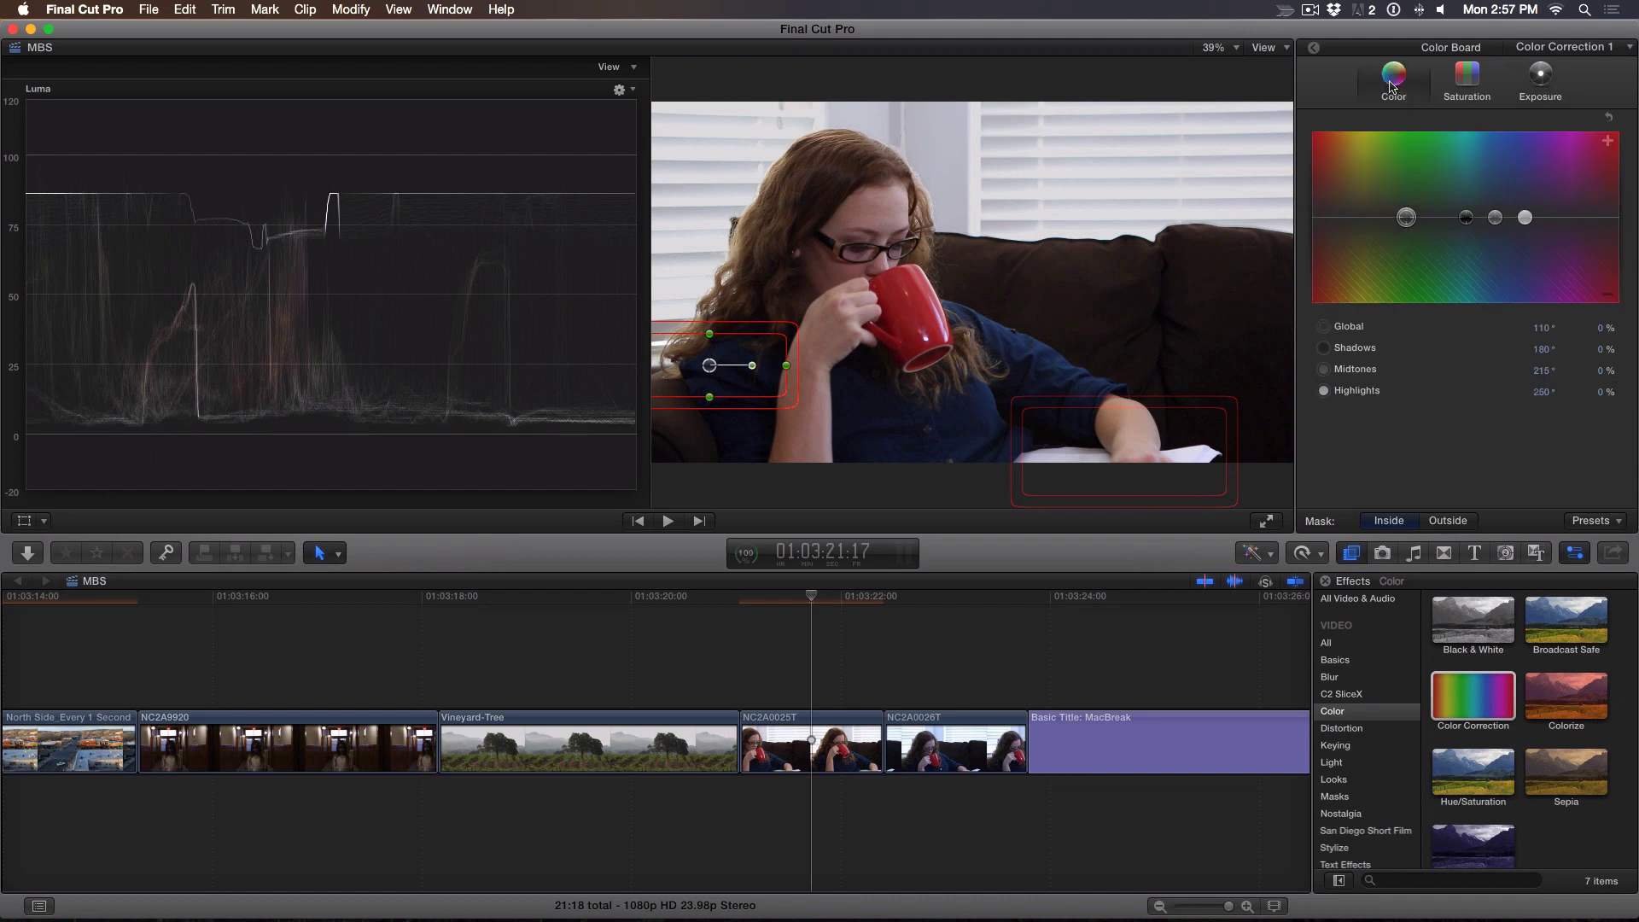
{"action": "left_click", "coordinate": [1525, 218]}
{"action": "left_click_drag", "start_coordinate": [1525, 218], "coordinate": [1340, 212]}
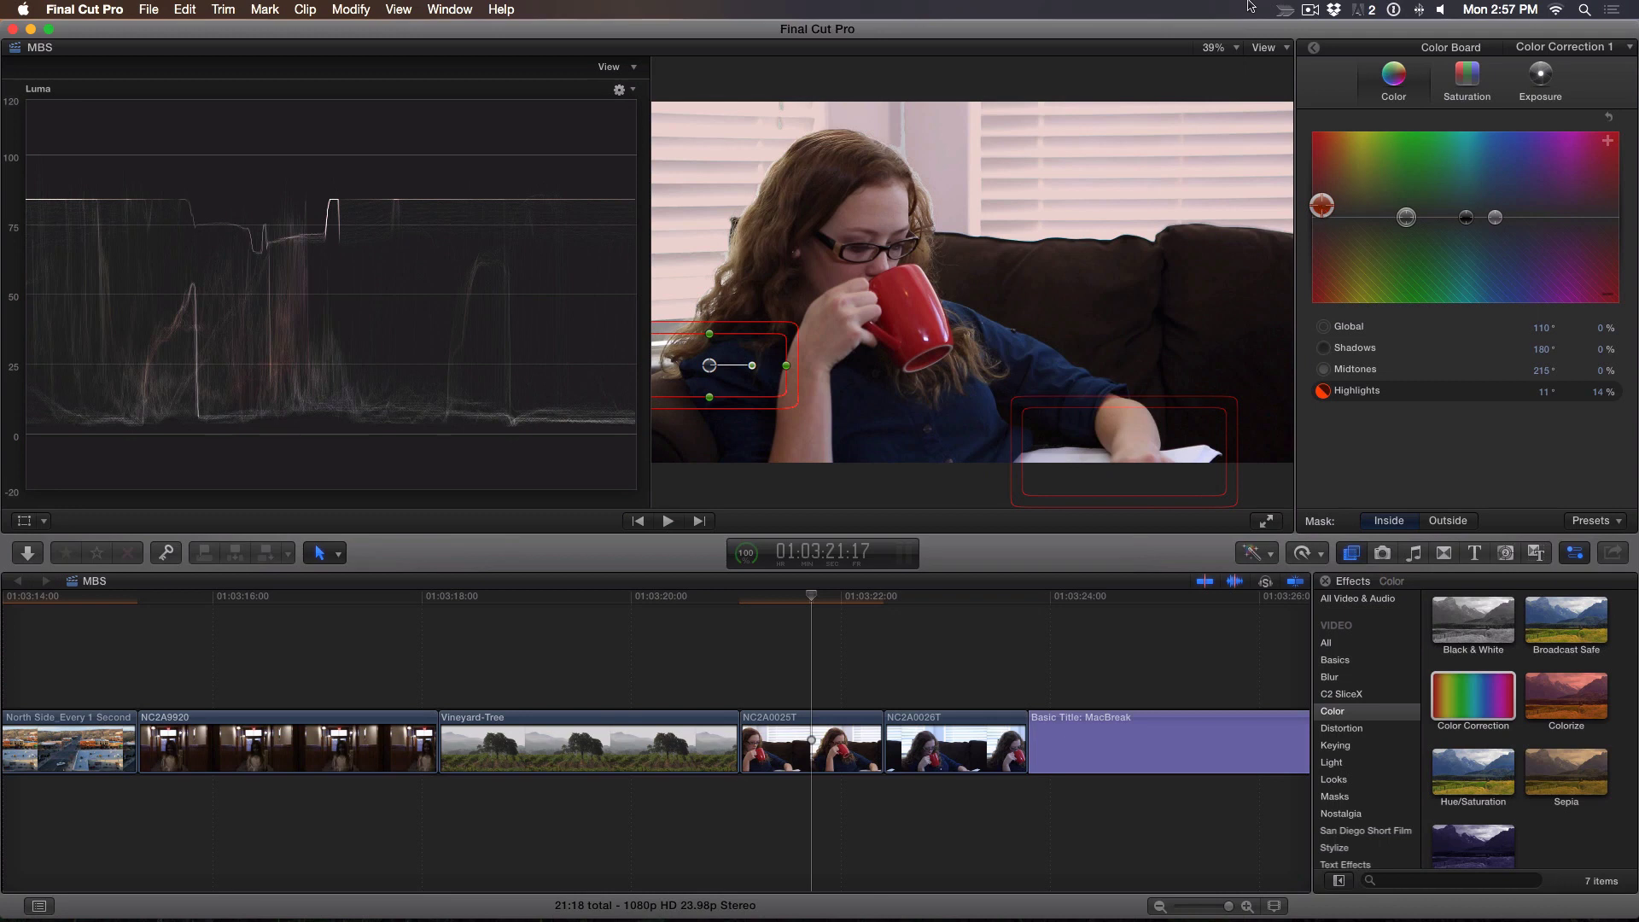
{"action": "left_click", "coordinate": [1312, 51]}
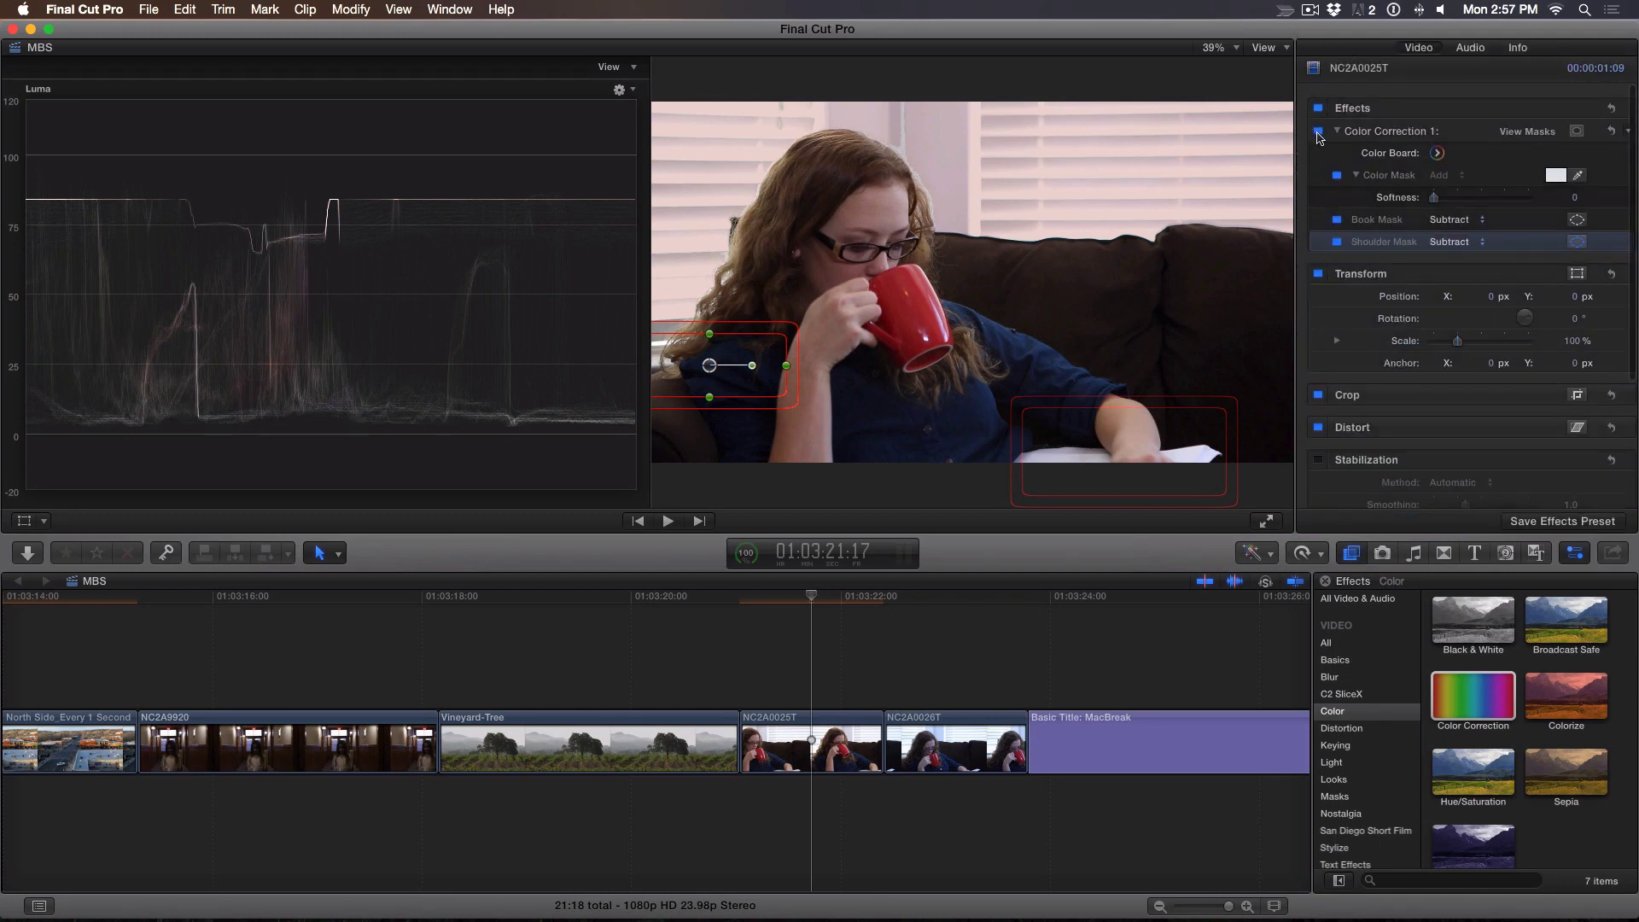
{"action": "left_click", "coordinate": [1317, 131]}
{"action": "left_click", "coordinate": [1318, 133]}
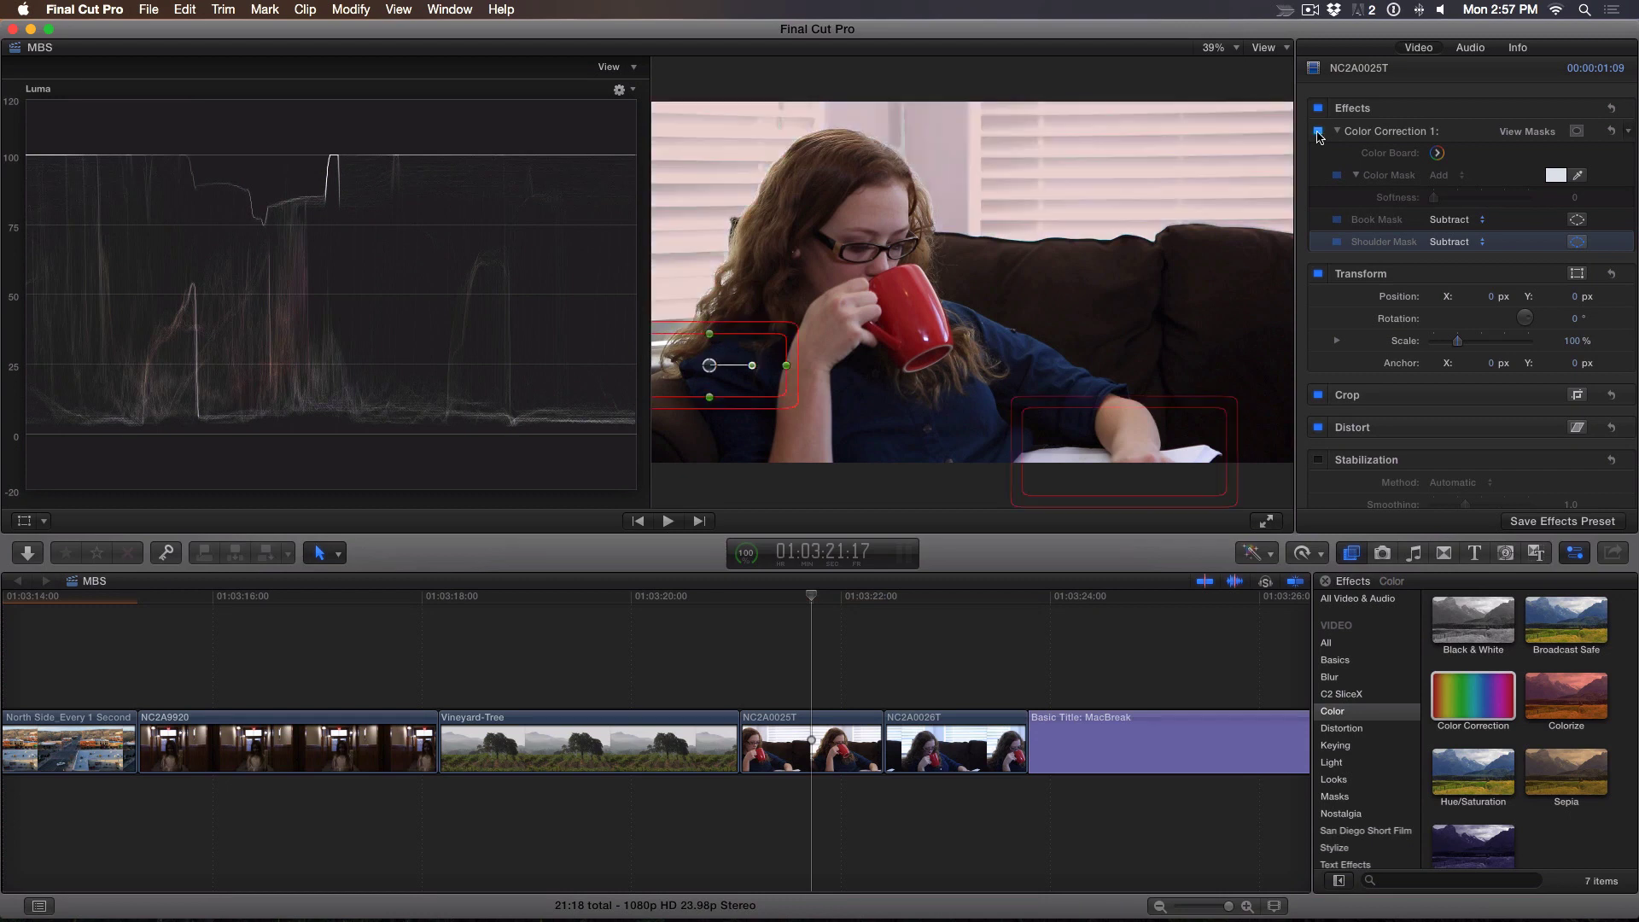
{"action": "left_click", "coordinate": [1317, 134]}
{"action": "left_click", "coordinate": [1317, 134]}
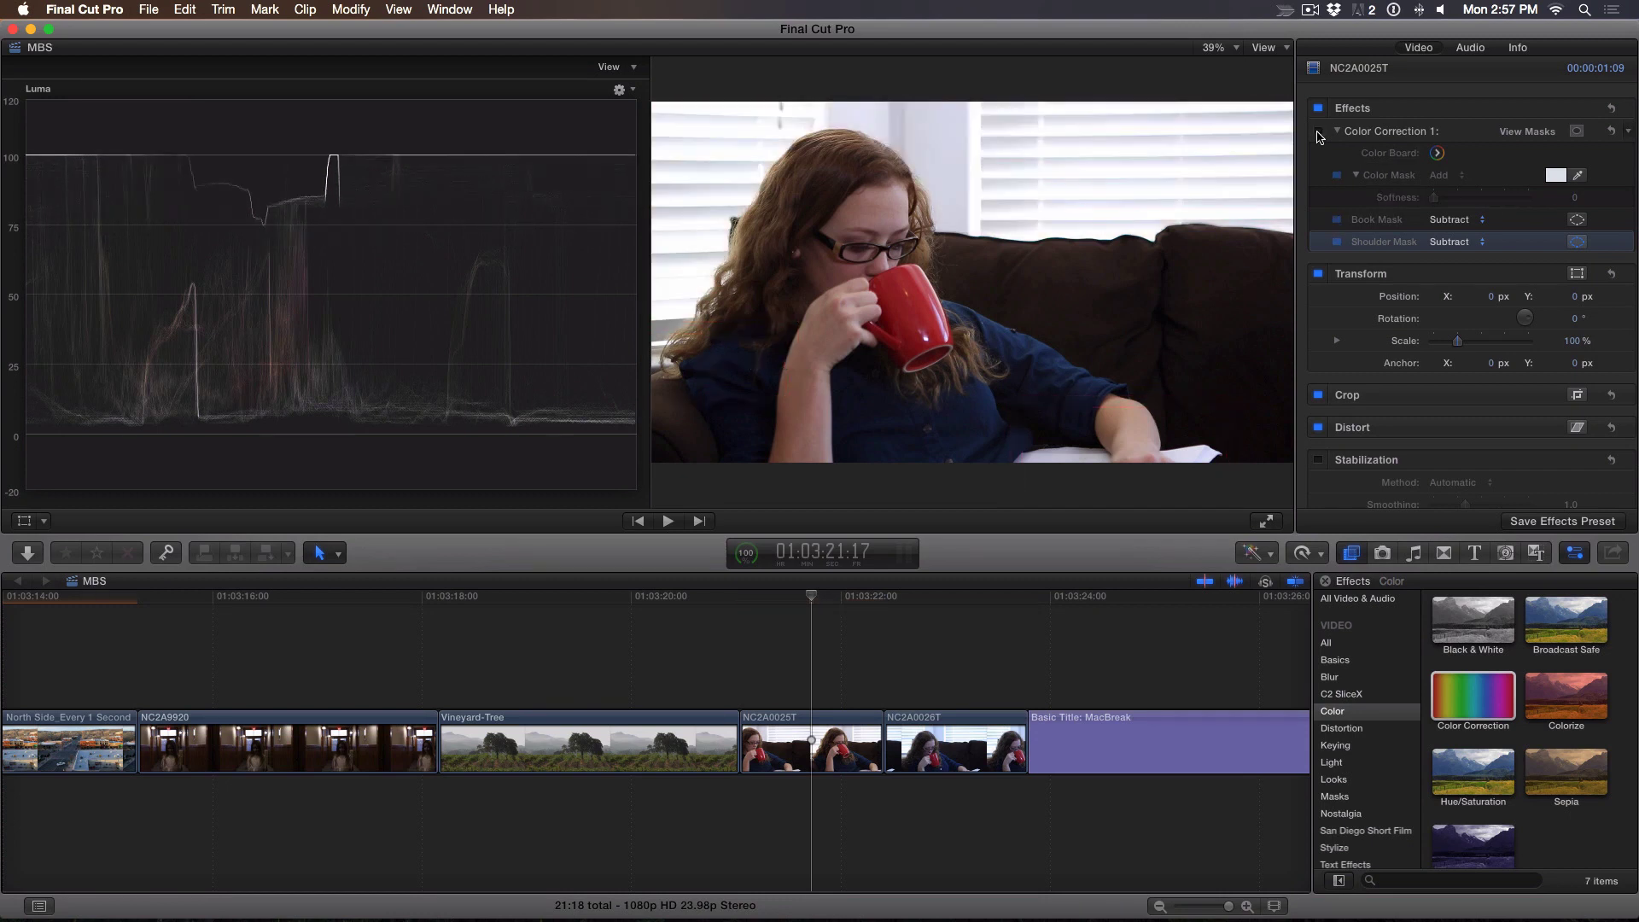